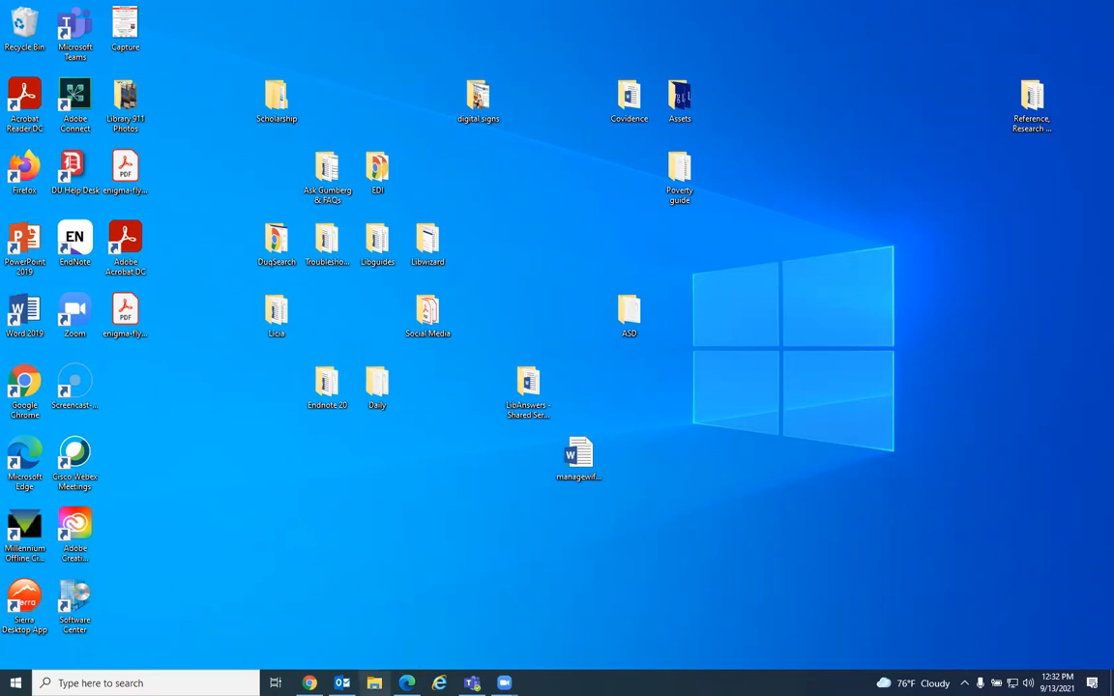
# Open the Book Report Library EndNote file from the Documents folder in File Explorer.
pyautogui.click(374, 683)
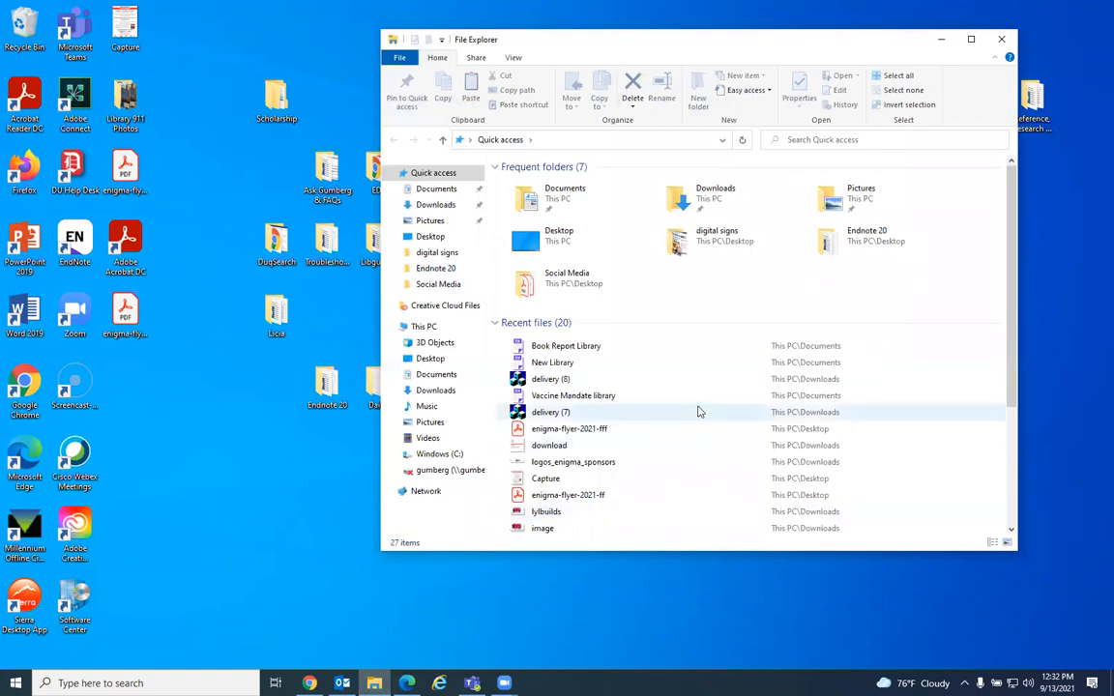
pyautogui.click(437, 190)
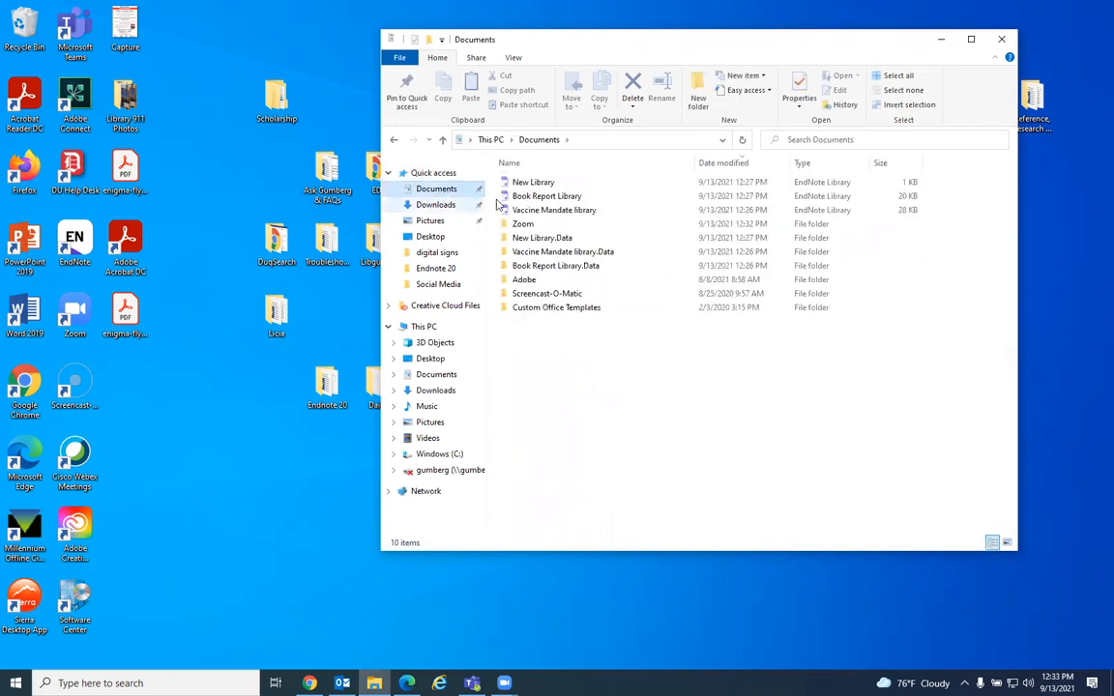
pyautogui.doubleClick(547, 198)
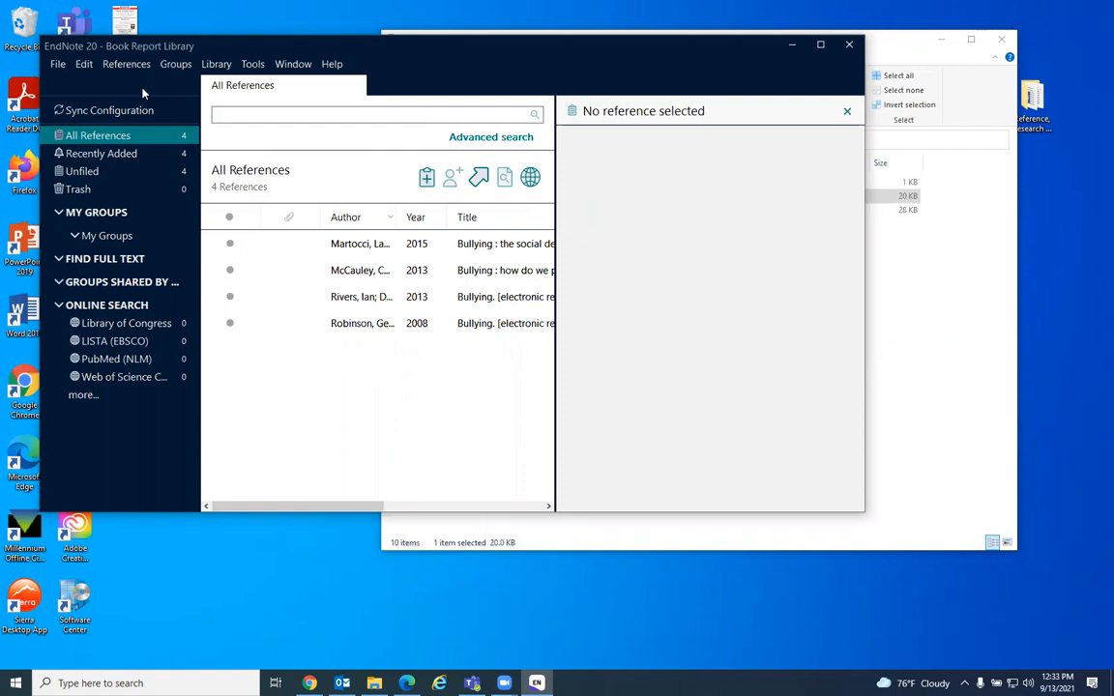
# Save a compressed .enlx copy of the whole Book Report Library with file attachments to the Desktop and close the library.
pyautogui.click(58, 64)
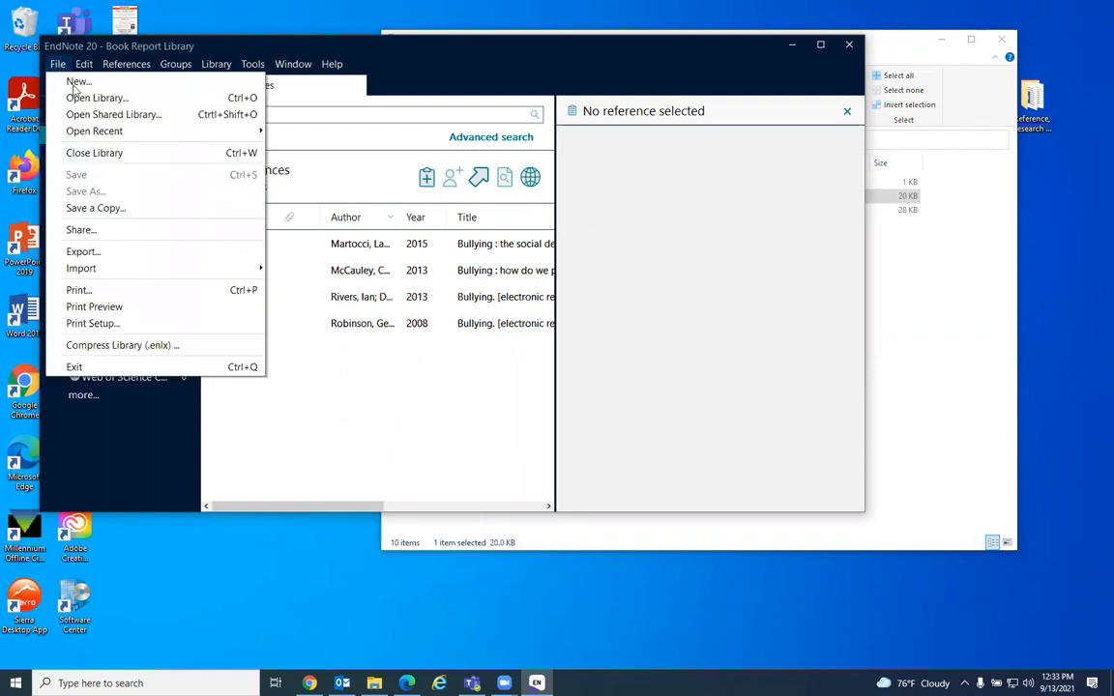
pyautogui.click(123, 345)
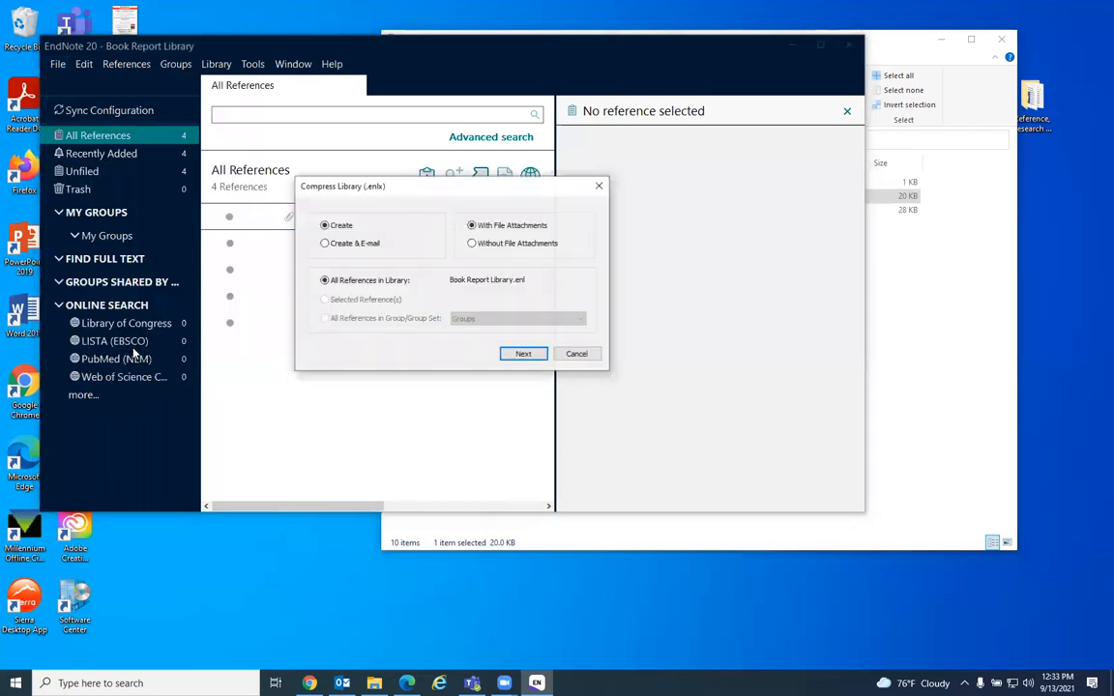
pyautogui.click(523, 354)
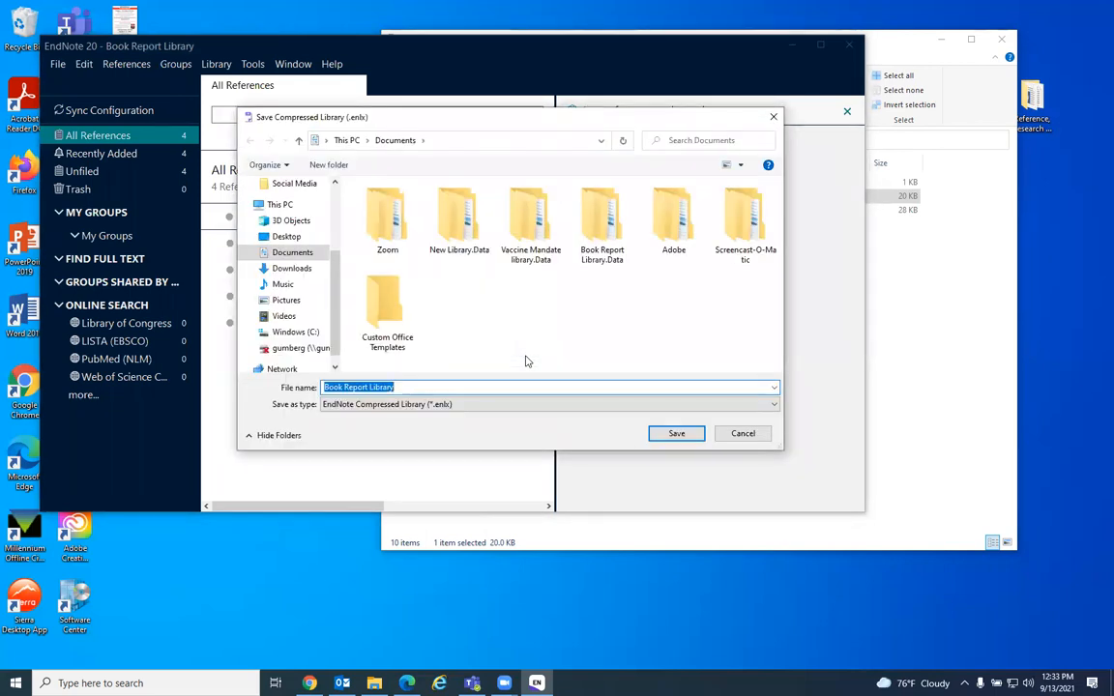
pyautogui.click(290, 237)
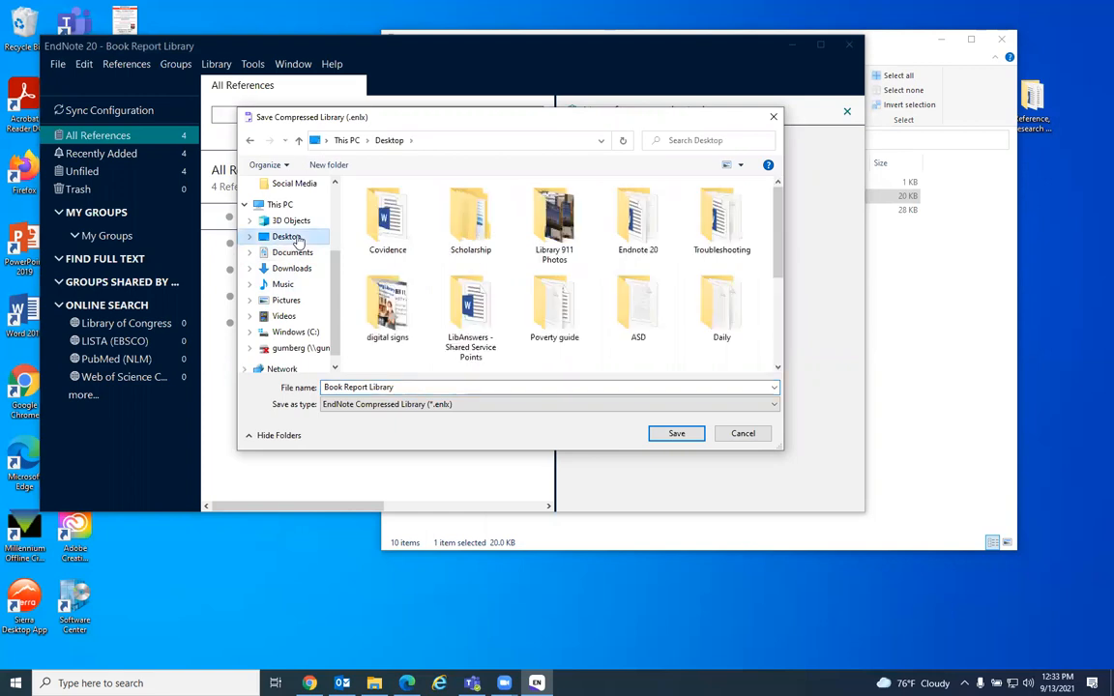
pyautogui.click(677, 433)
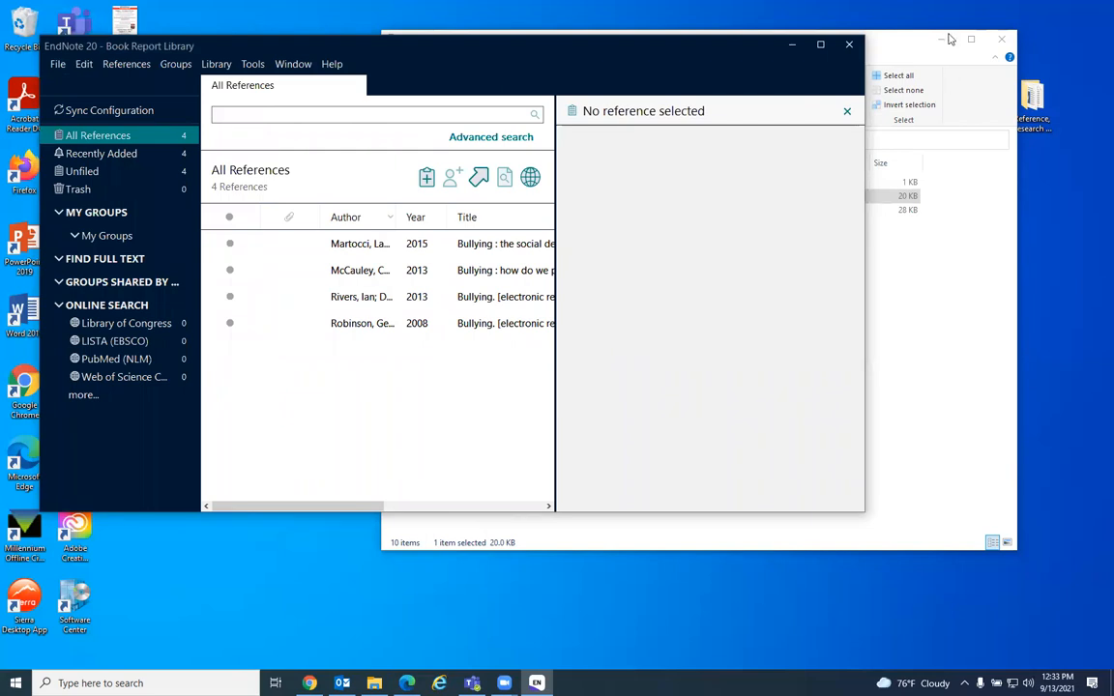
pyautogui.click(851, 45)
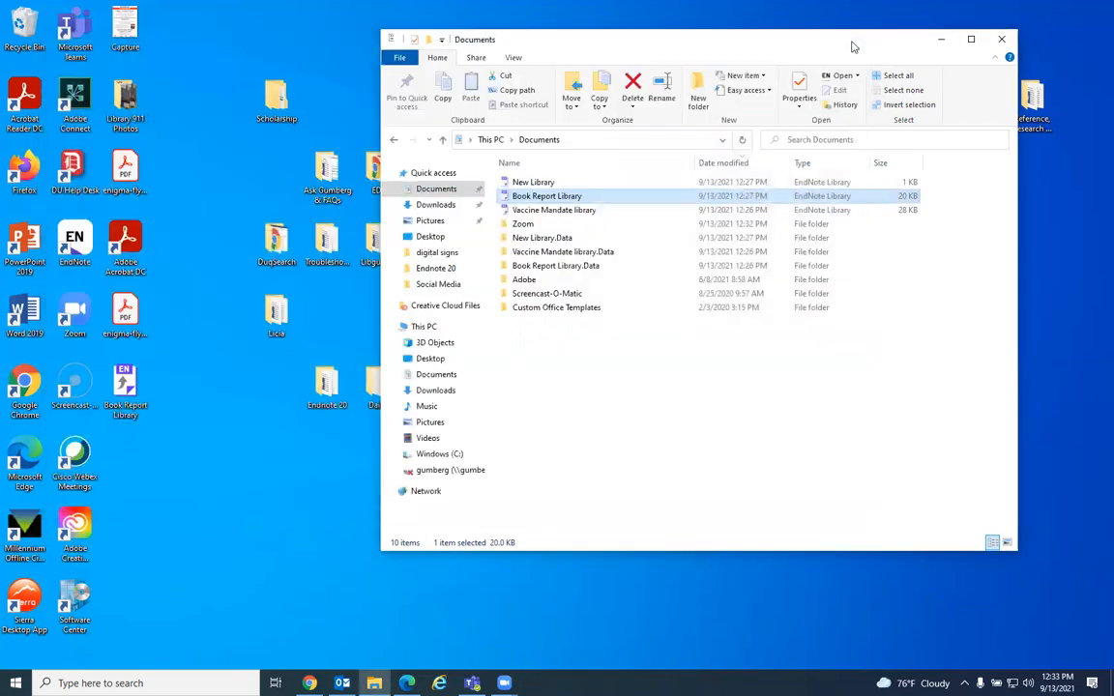
# Open the Vaccine Mandate library, save a compressed .enlx copy with all references and file attachments to the Desktop, and close it.
pyautogui.doubleClick(543, 217)
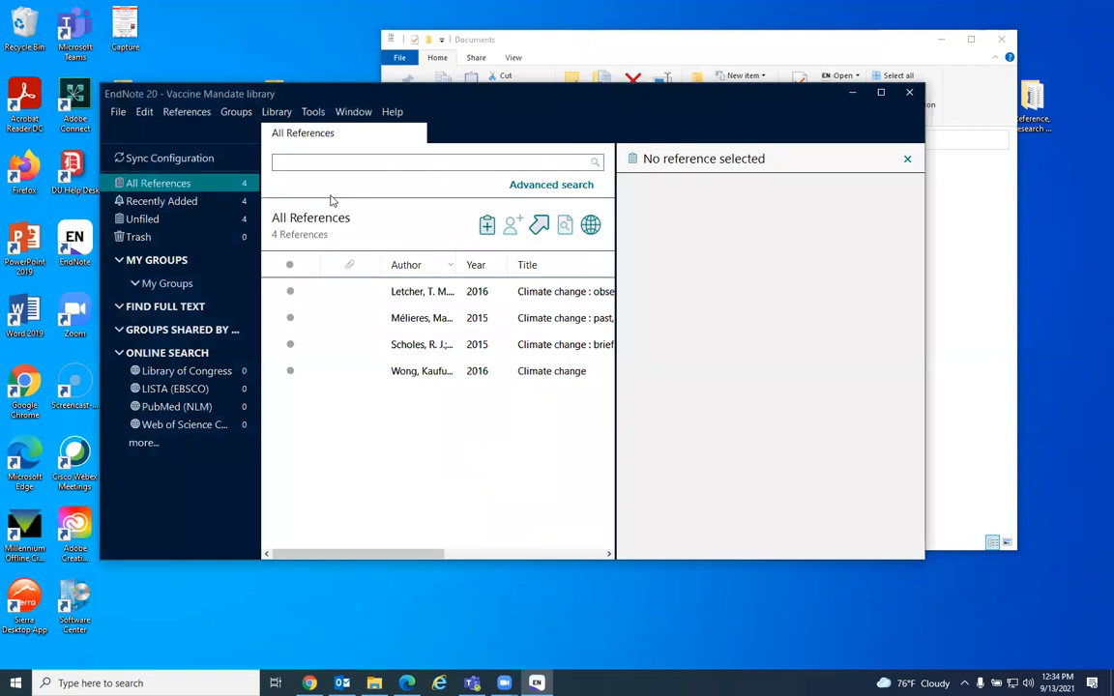
pyautogui.click(117, 113)
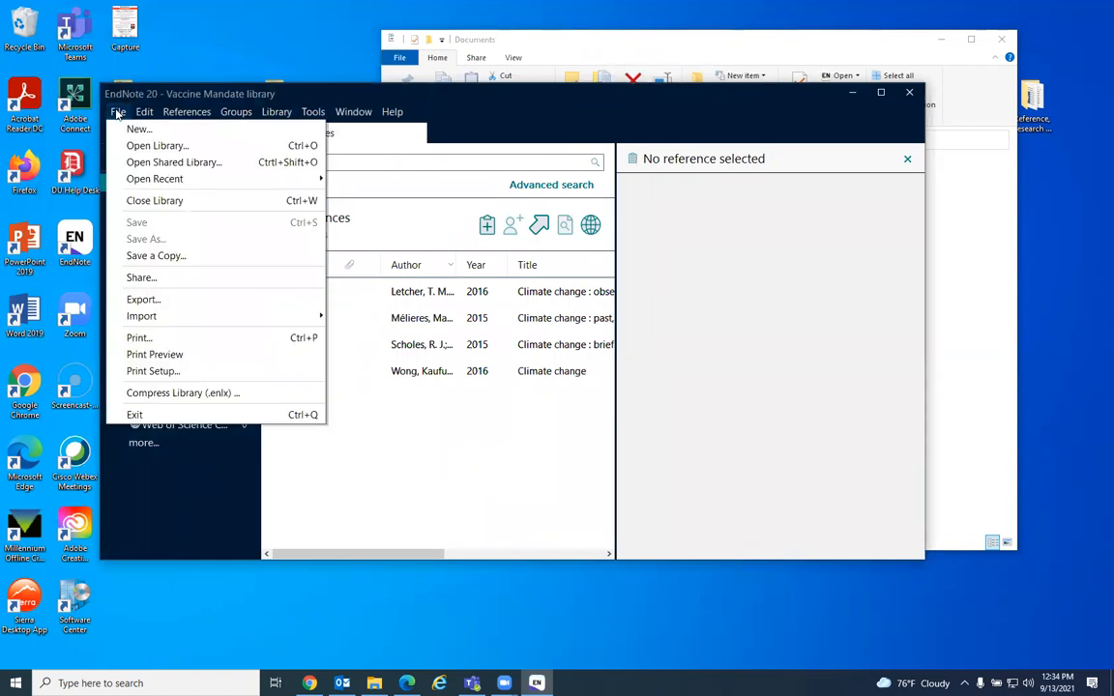
pyautogui.click(160, 393)
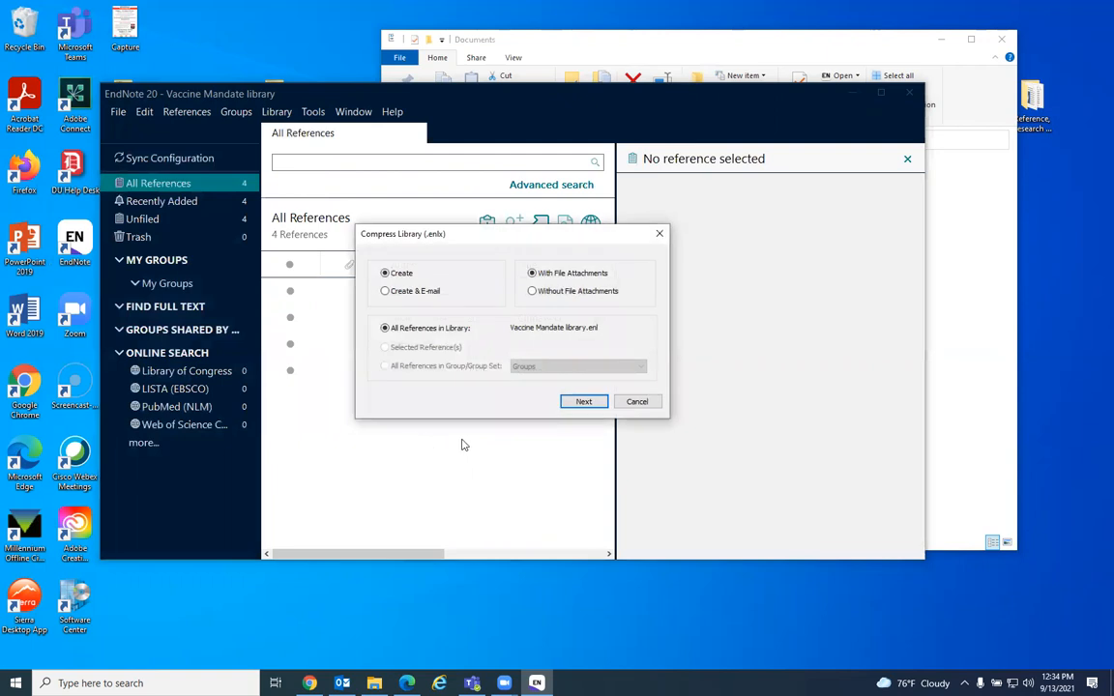
pyautogui.click(590, 404)
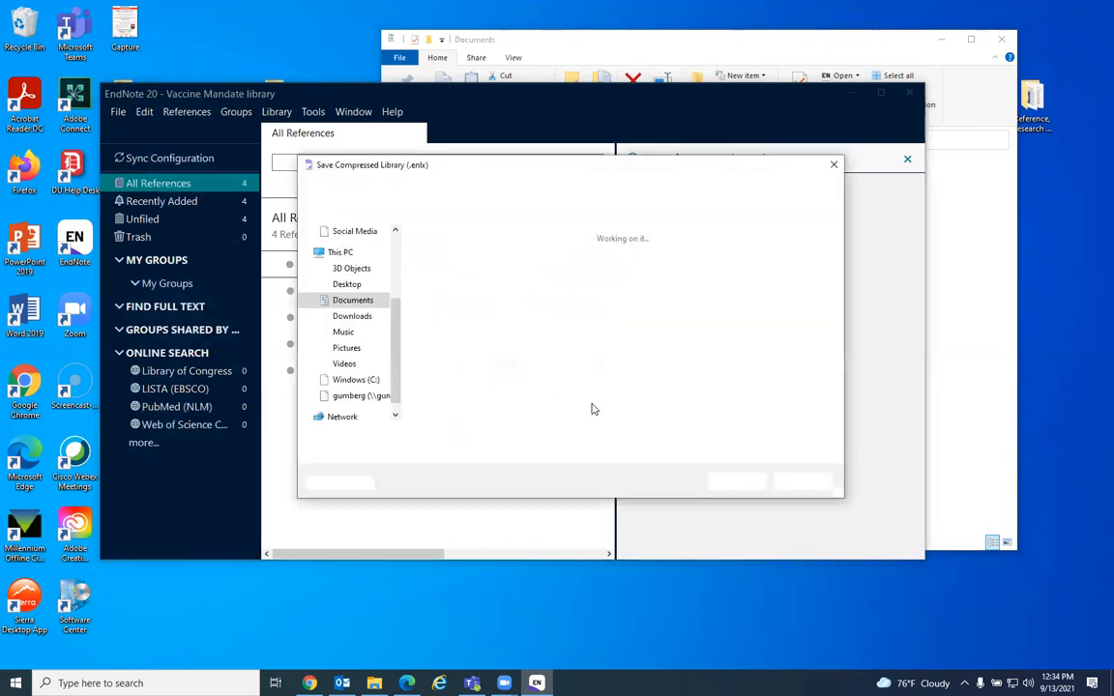
pyautogui.click(348, 286)
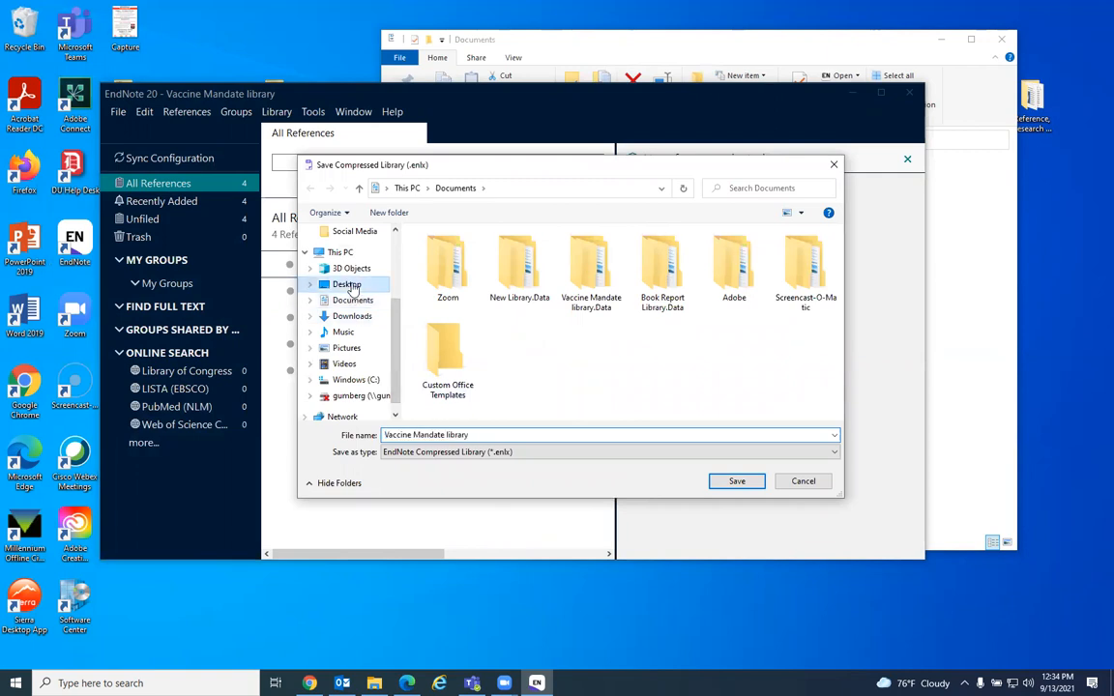
pyautogui.click(737, 482)
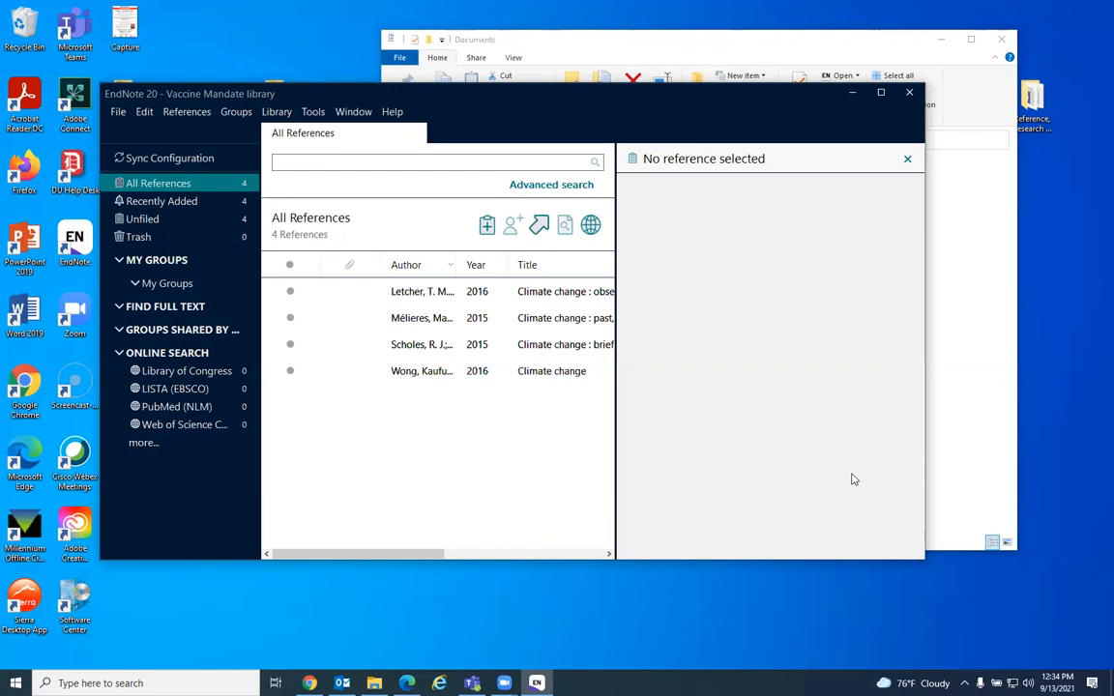
pyautogui.click(912, 92)
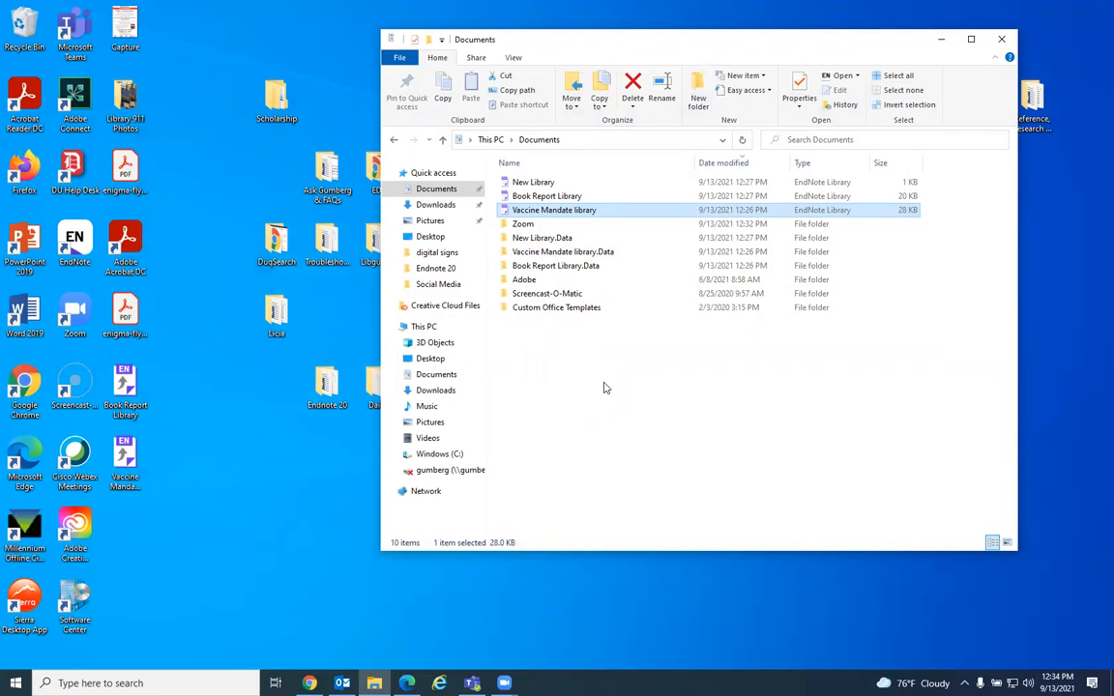
# Open New Library from the Documents folder and create a group named "vaccine mandate" under My Groups.
pyautogui.doubleClick(535, 183)
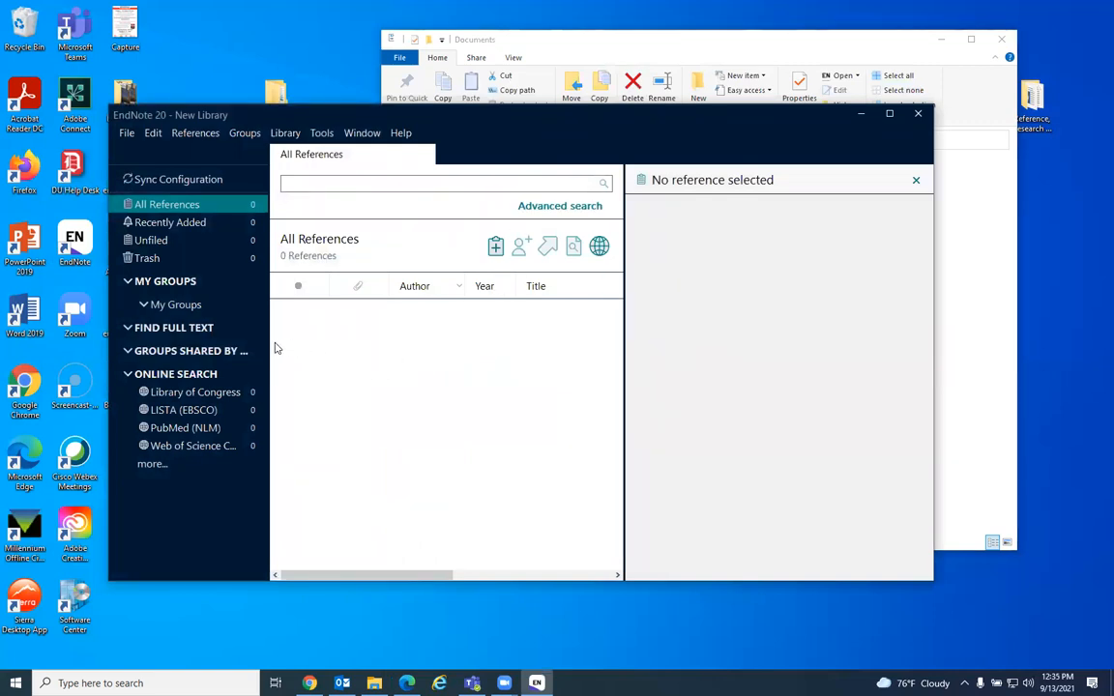
pyautogui.rightClick(175, 307)
pyautogui.click(230, 313)
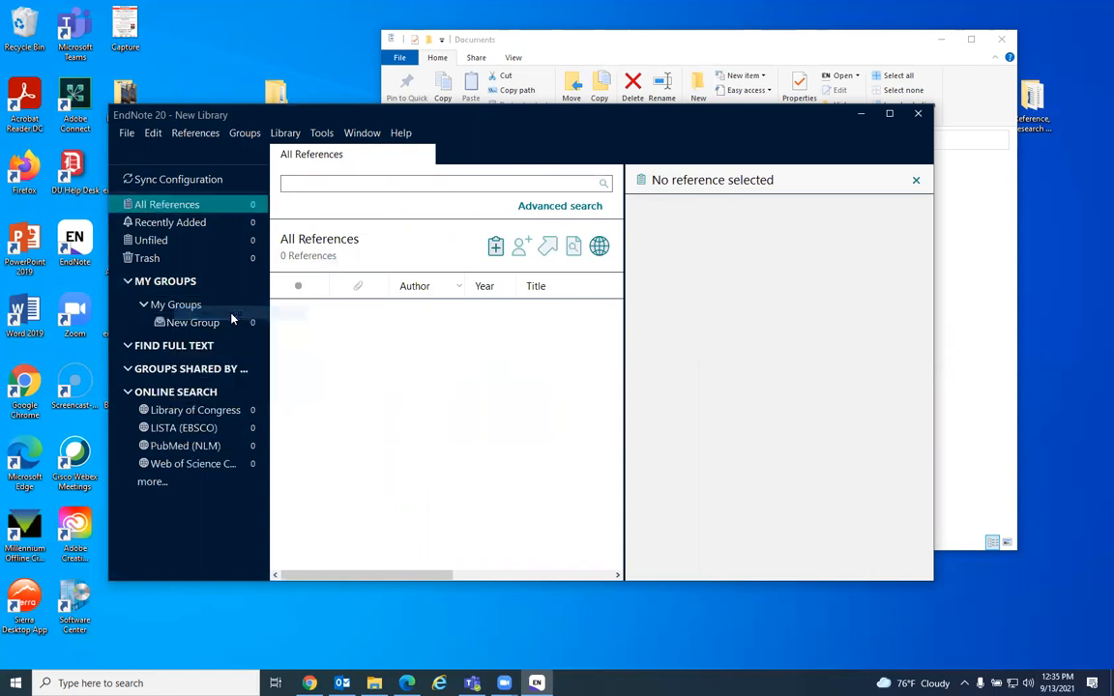
pyautogui.write('vaccine mandate')
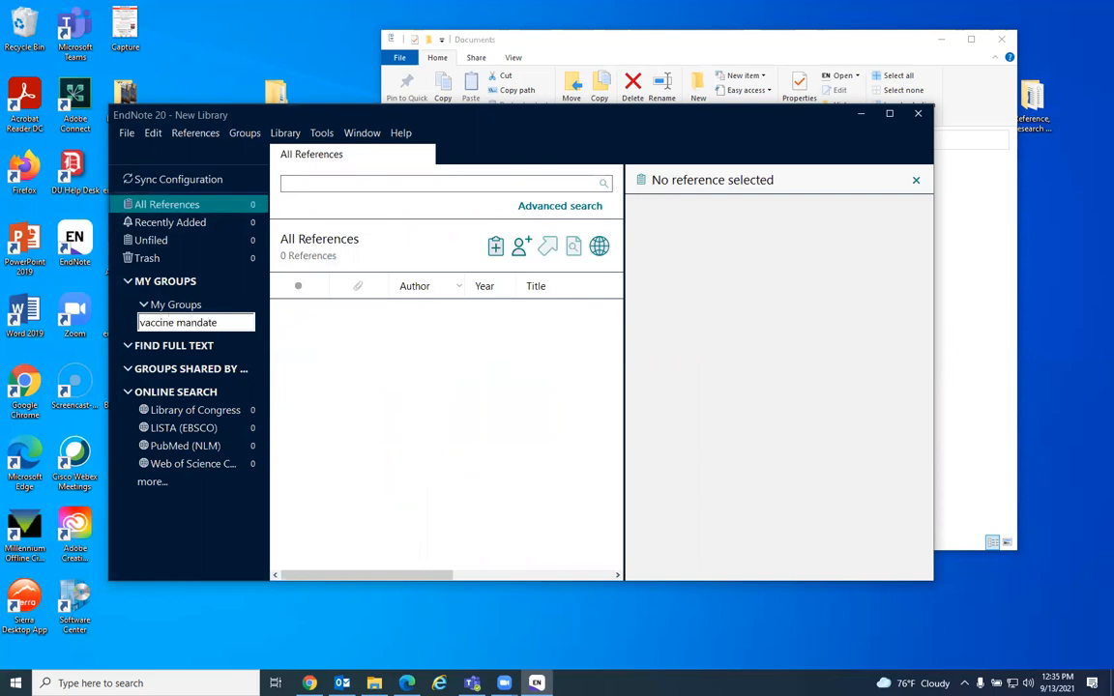
pyautogui.click(170, 307)
# Create a second group named "book report" under My Groups and close New Library.
pyautogui.rightClick(171, 307)
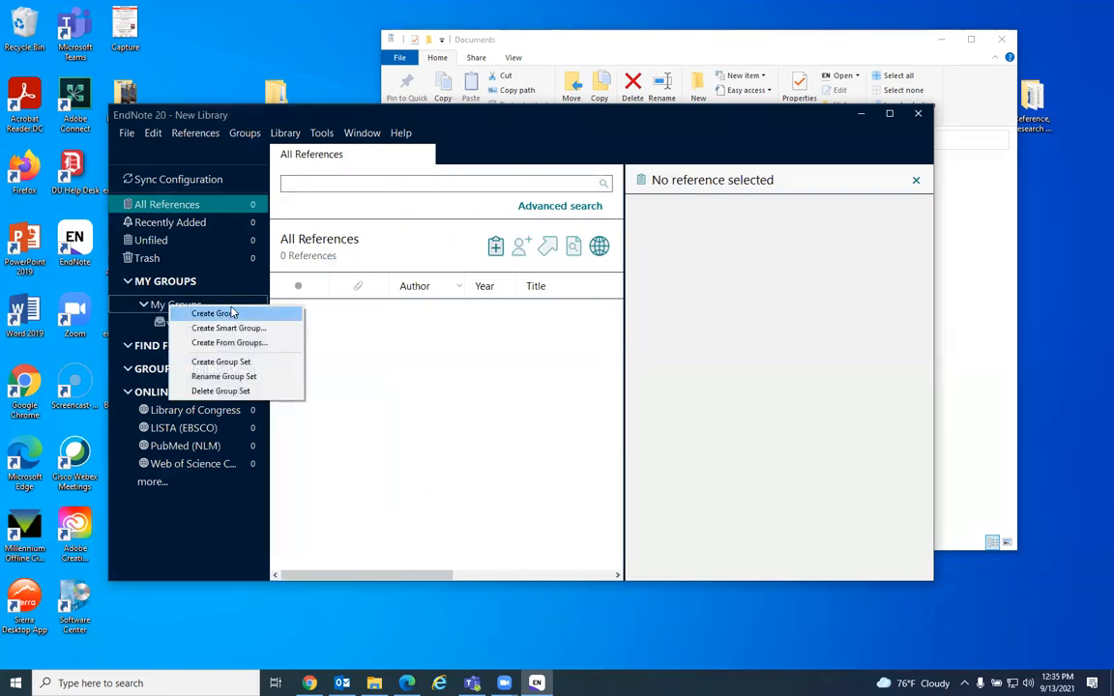
pyautogui.click(214, 313)
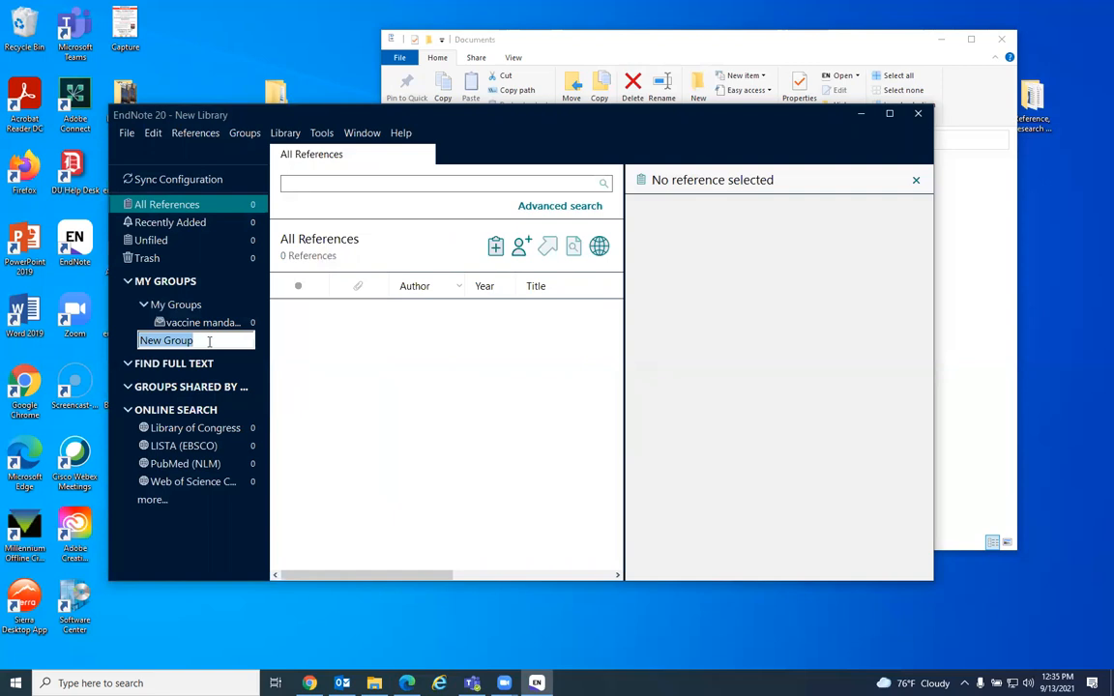
pyautogui.write('book ')
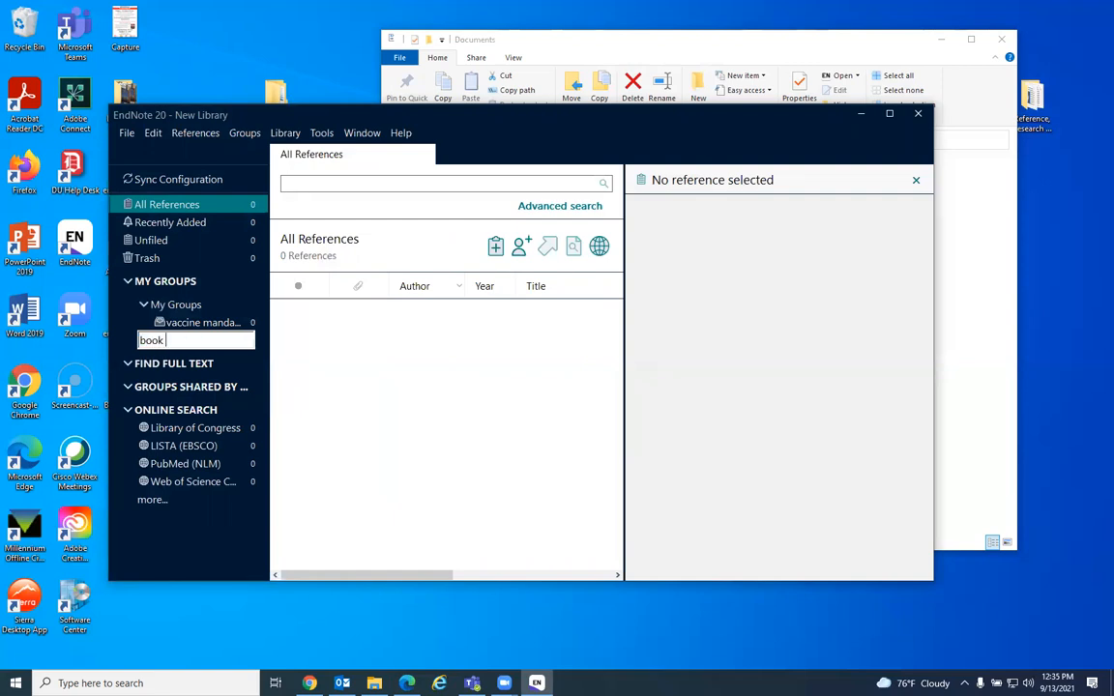
pyautogui.write('report')
pyautogui.press('Return')
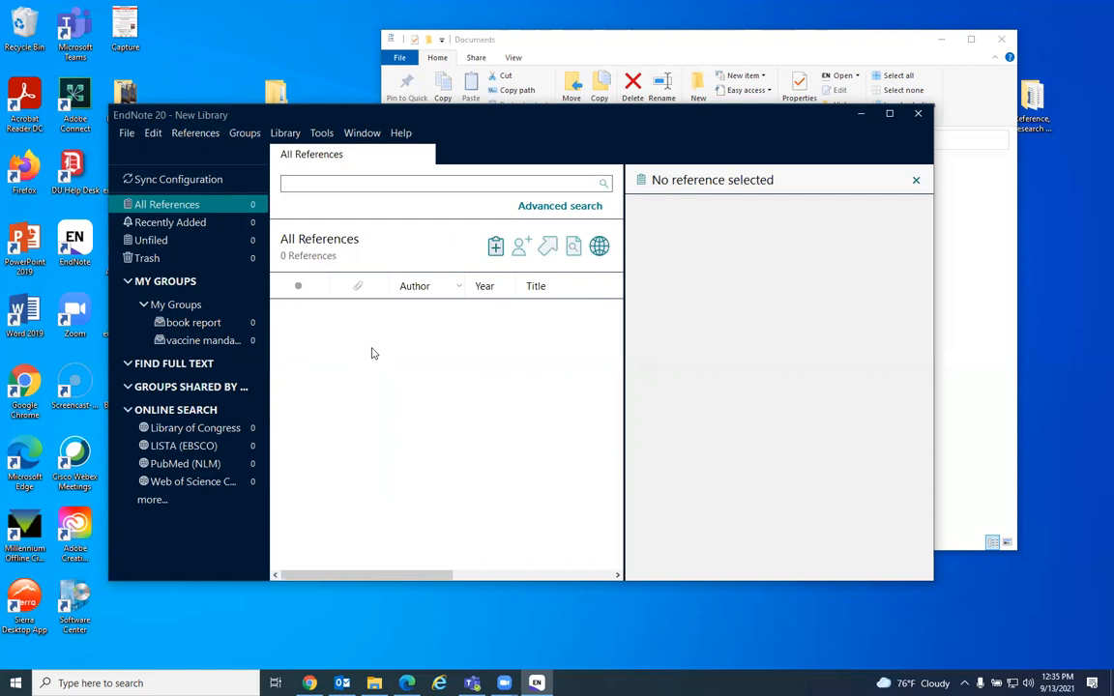
pyautogui.click(917, 115)
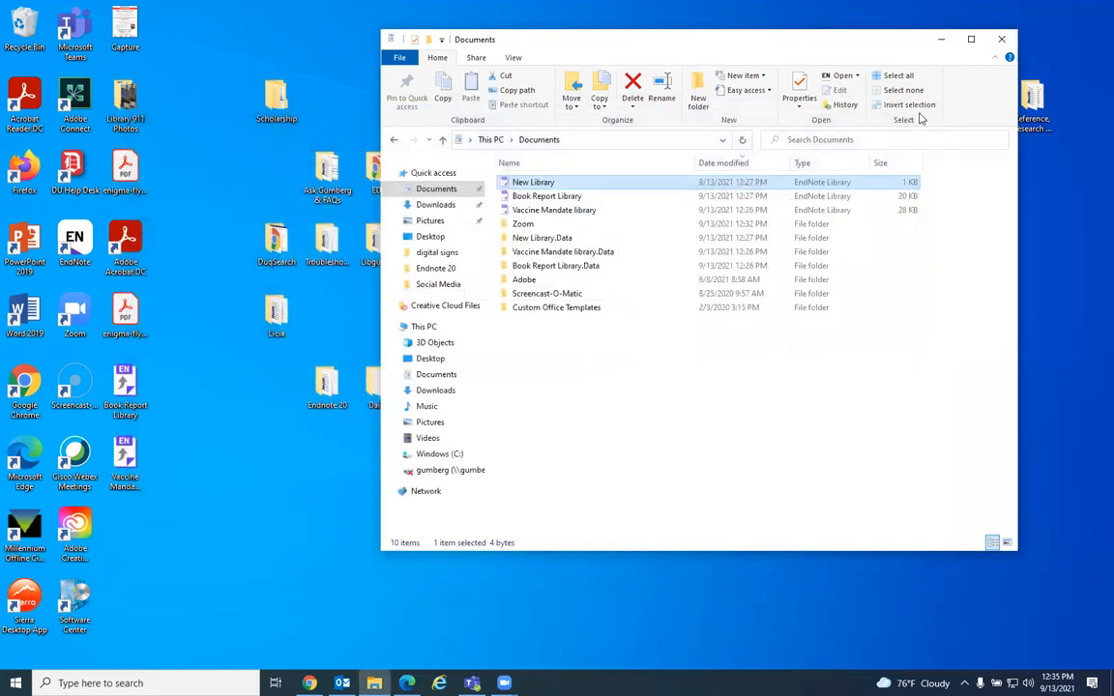
# Open the Book Report Library and copy all its references to New Library in the Documents folder.
pyautogui.click(539, 199)
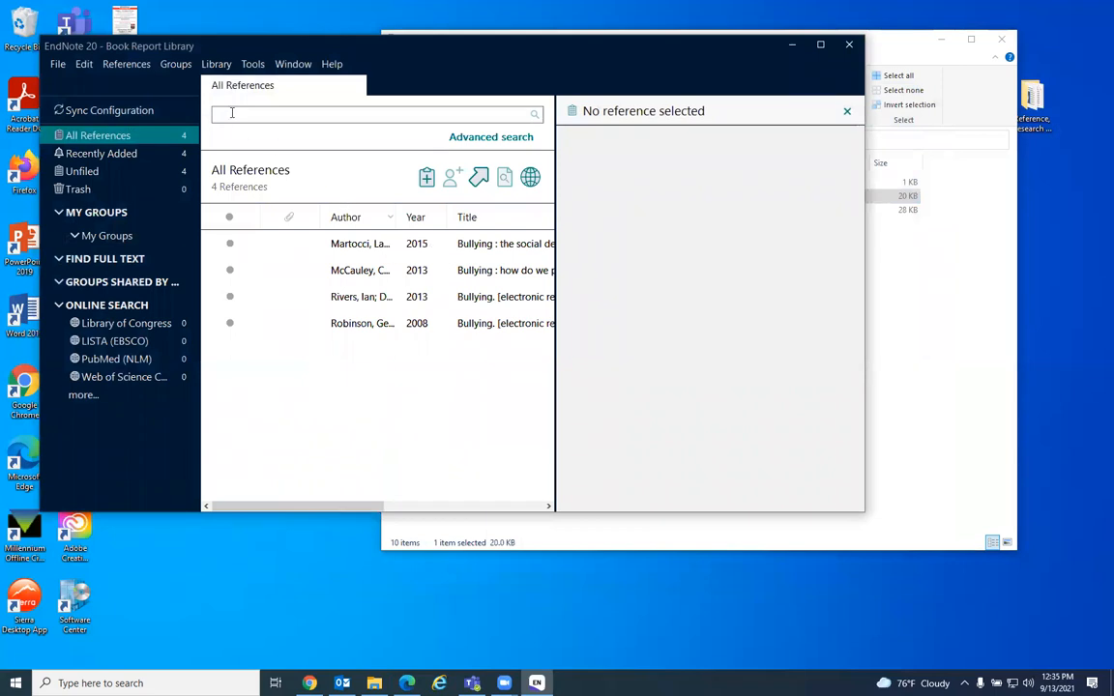
pyautogui.click(357, 244)
pyautogui.keyDown('shift'); pyautogui.click(367, 323); pyautogui.keyUp('shift')
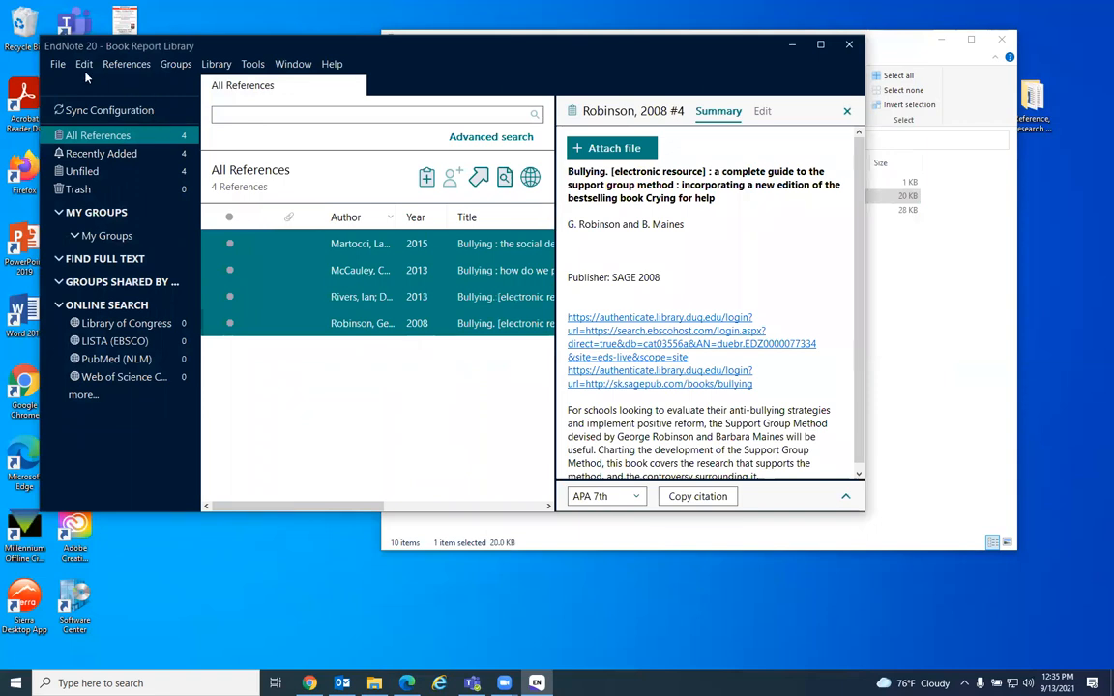
pyautogui.click(135, 66)
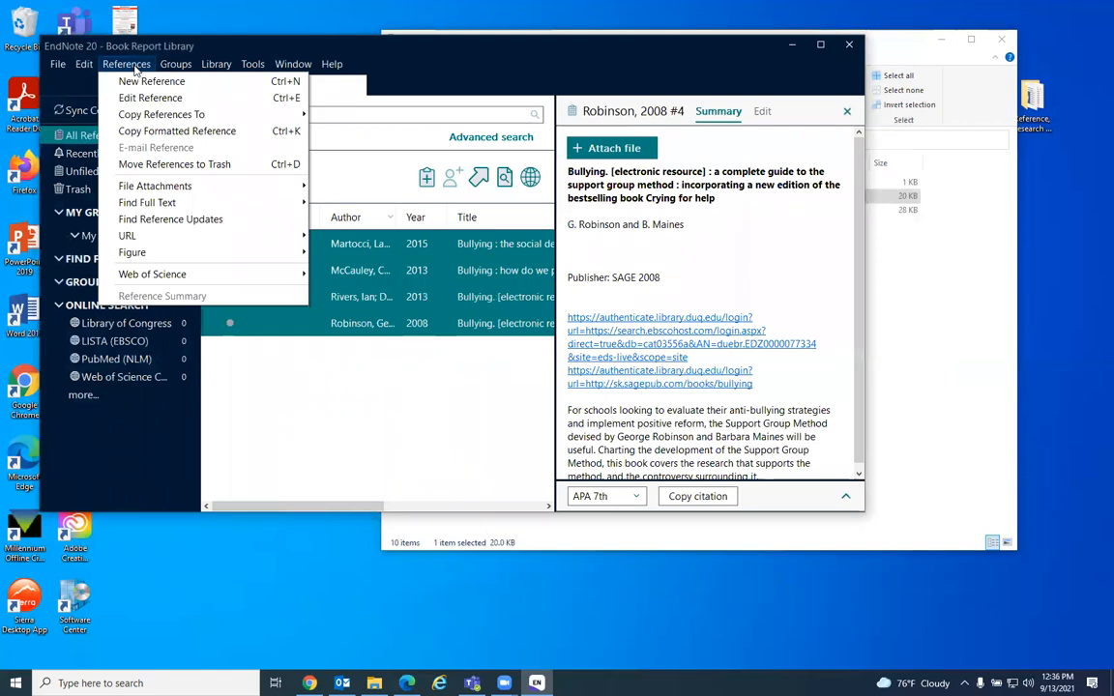
pyautogui.moveTo(152, 115)
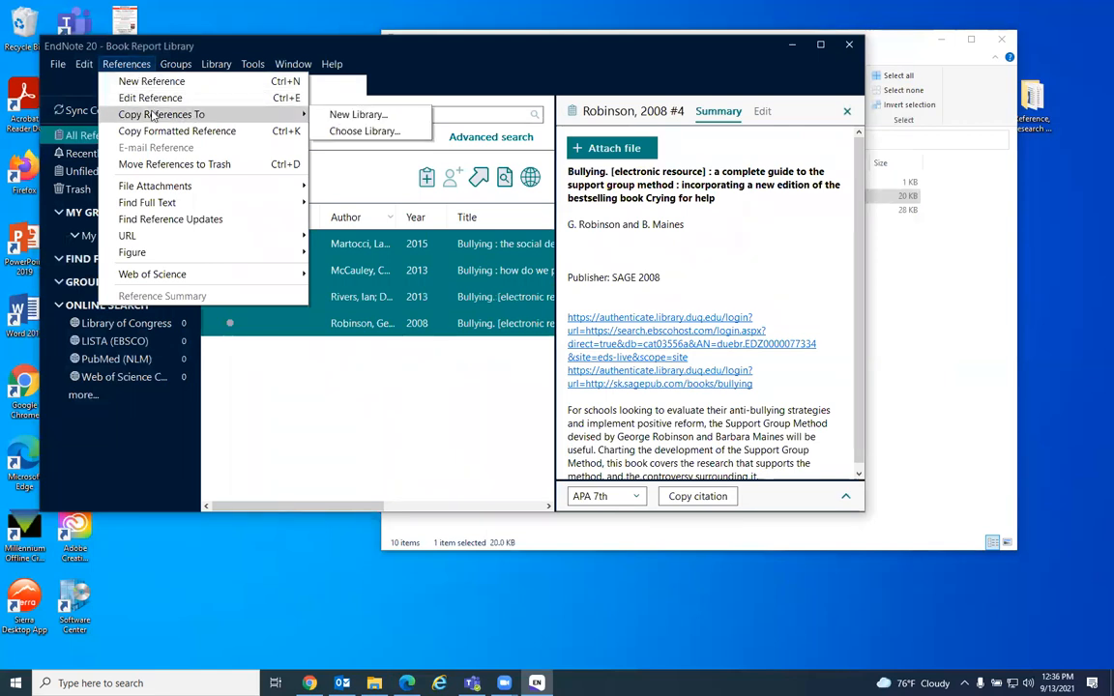
pyautogui.click(368, 131)
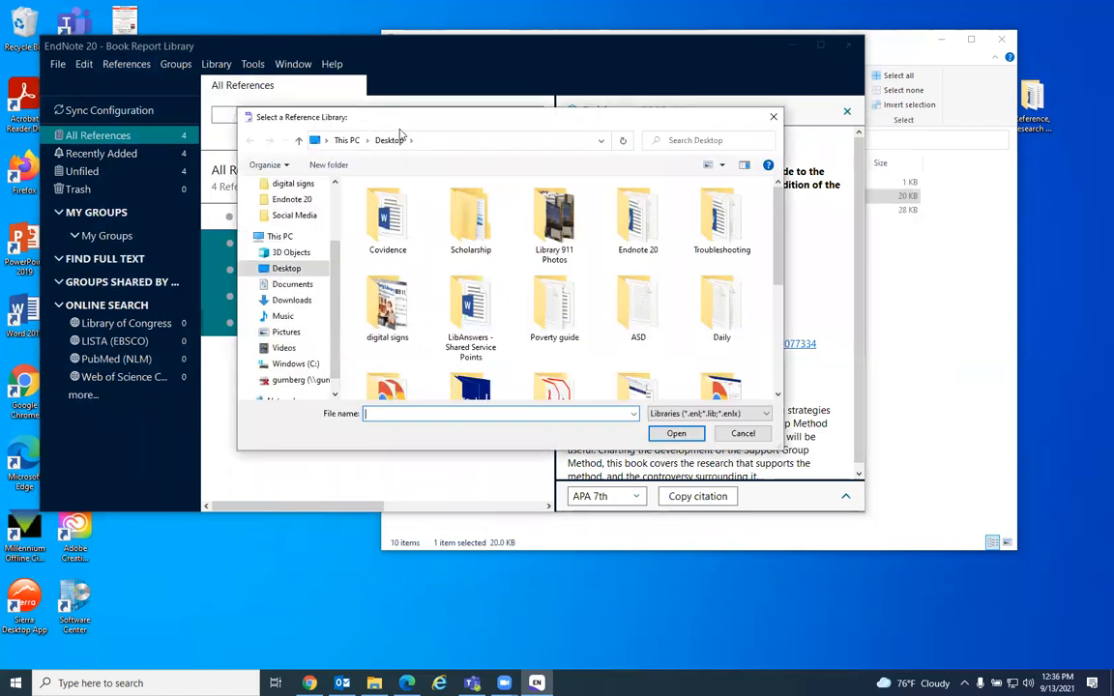
pyautogui.click(288, 285)
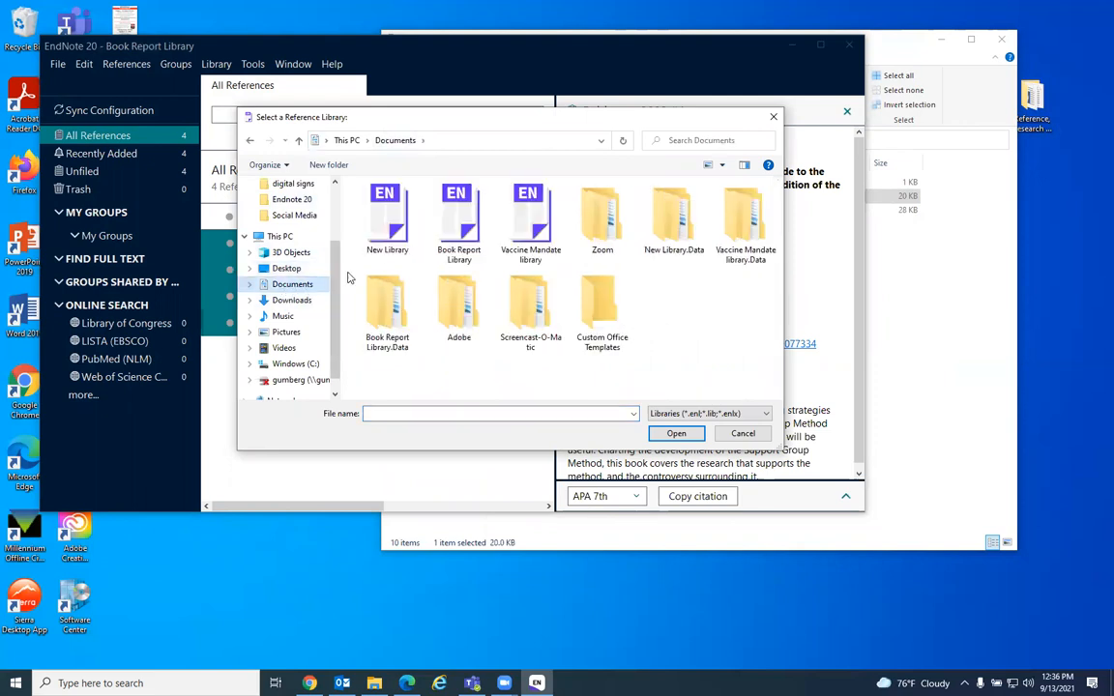
pyautogui.click(391, 222)
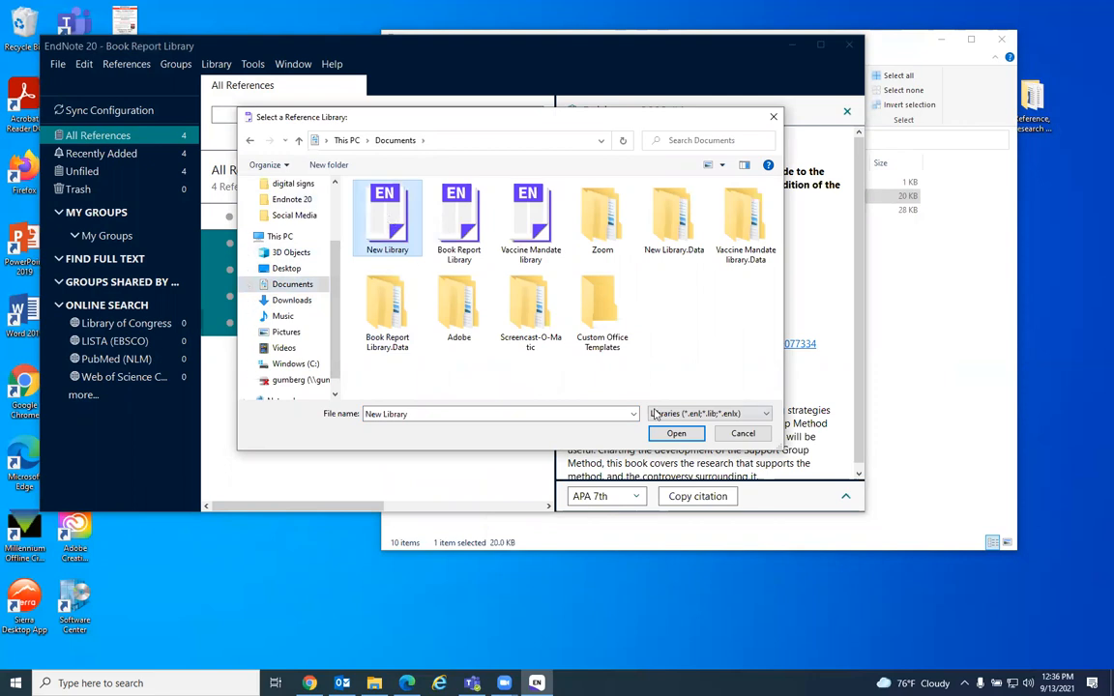
pyautogui.click(677, 434)
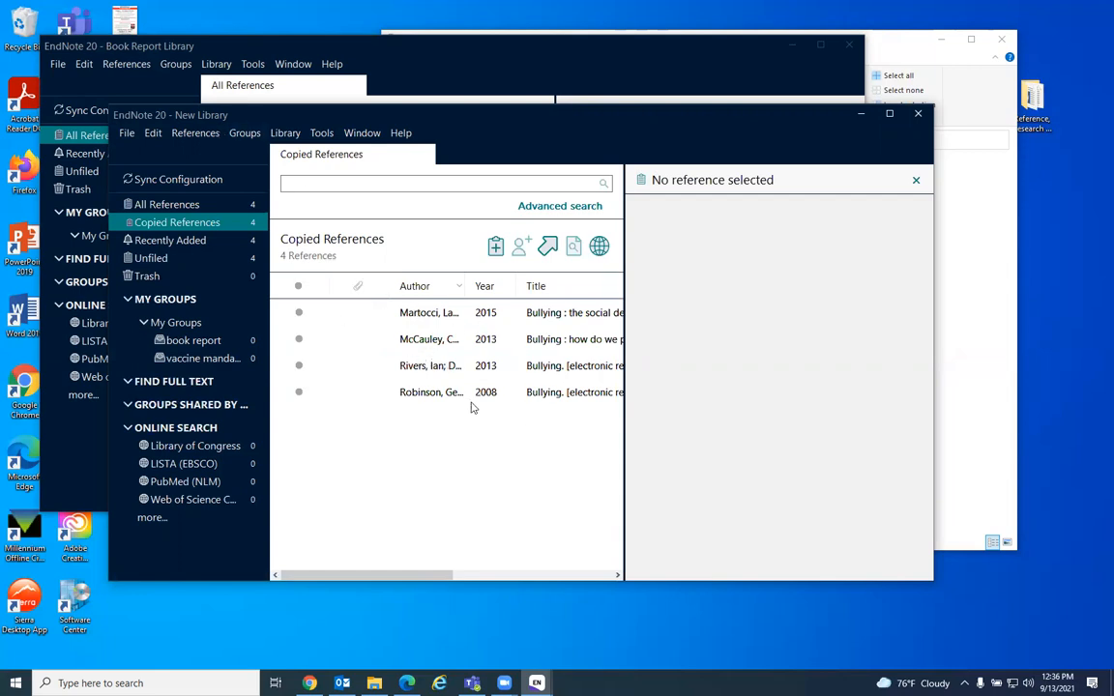
# Add all the copied references to the "book report" group and close New Library.
pyautogui.click(447, 315)
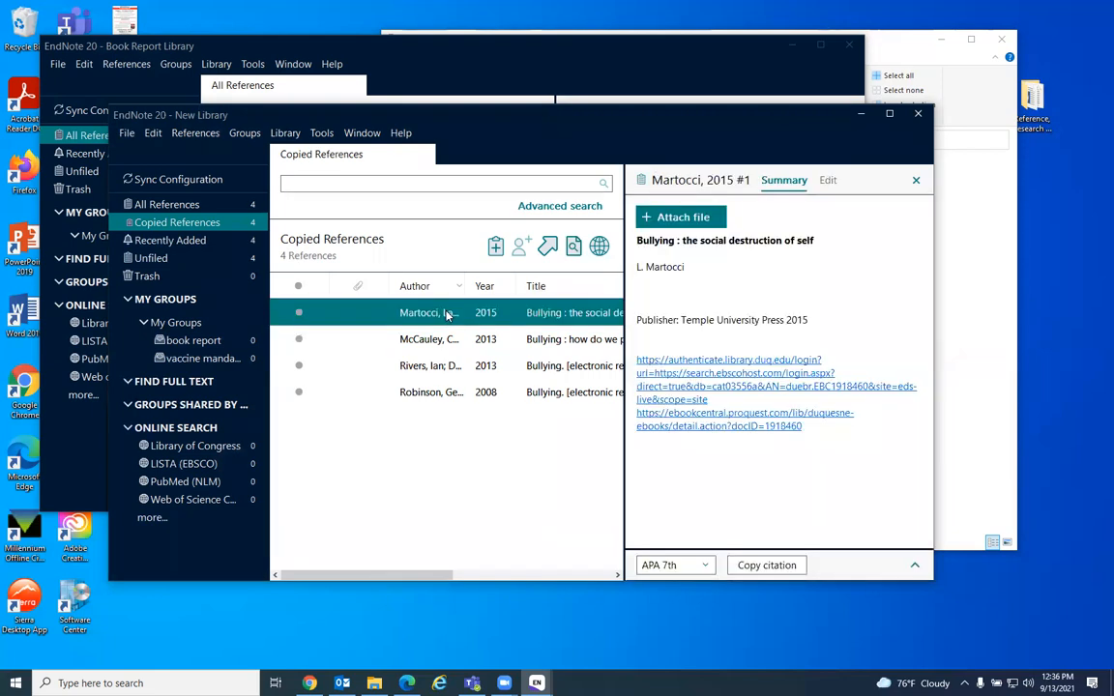
pyautogui.keyDown('shift'); pyautogui.click(441, 397); pyautogui.keyUp('shift')
pyautogui.moveTo(359, 346); pyautogui.dragTo(228, 344)
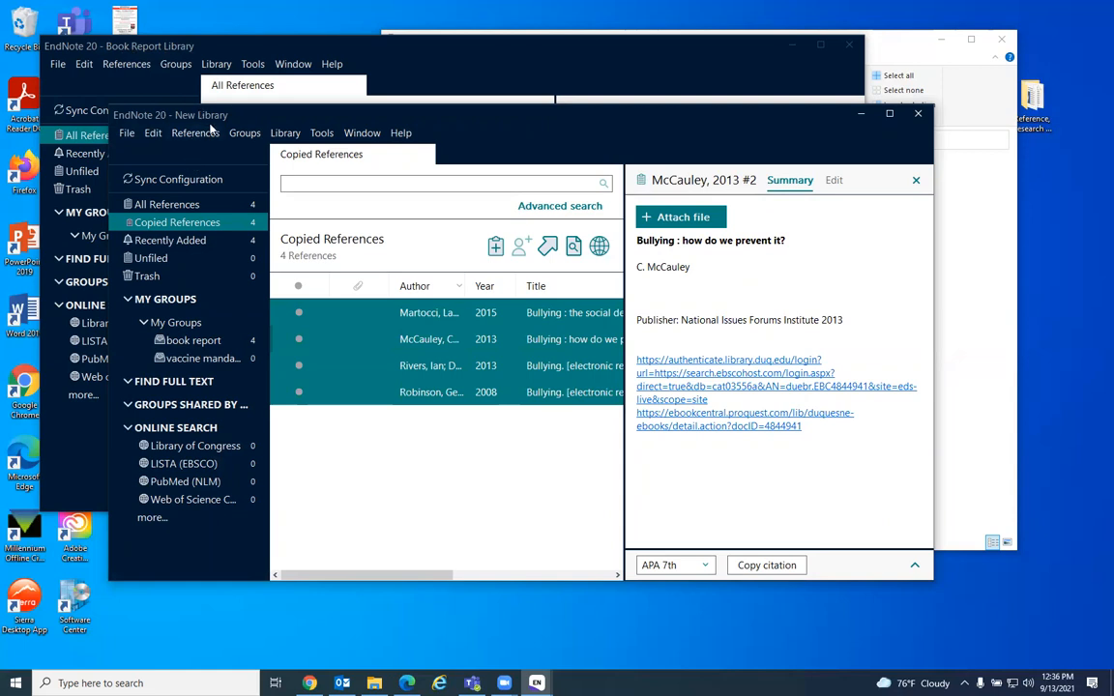
pyautogui.click(919, 115)
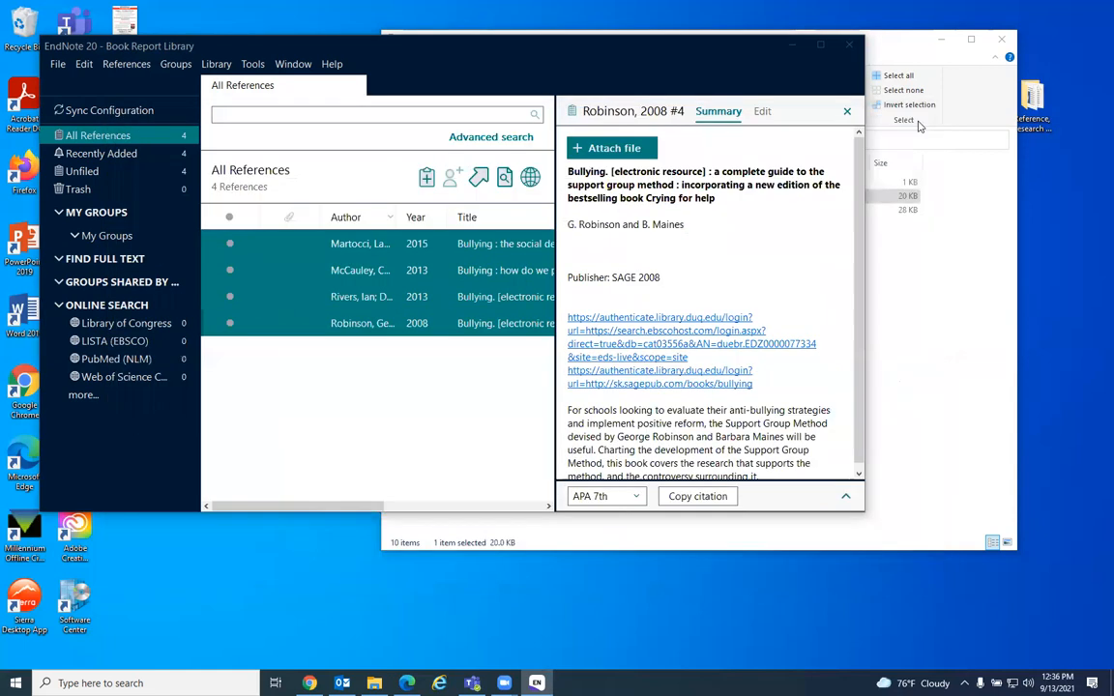
# Close the Book Report Library, then open the Vaccine Mandate library and copy all its references to New Library in the Documents folder.
pyautogui.click(850, 45)
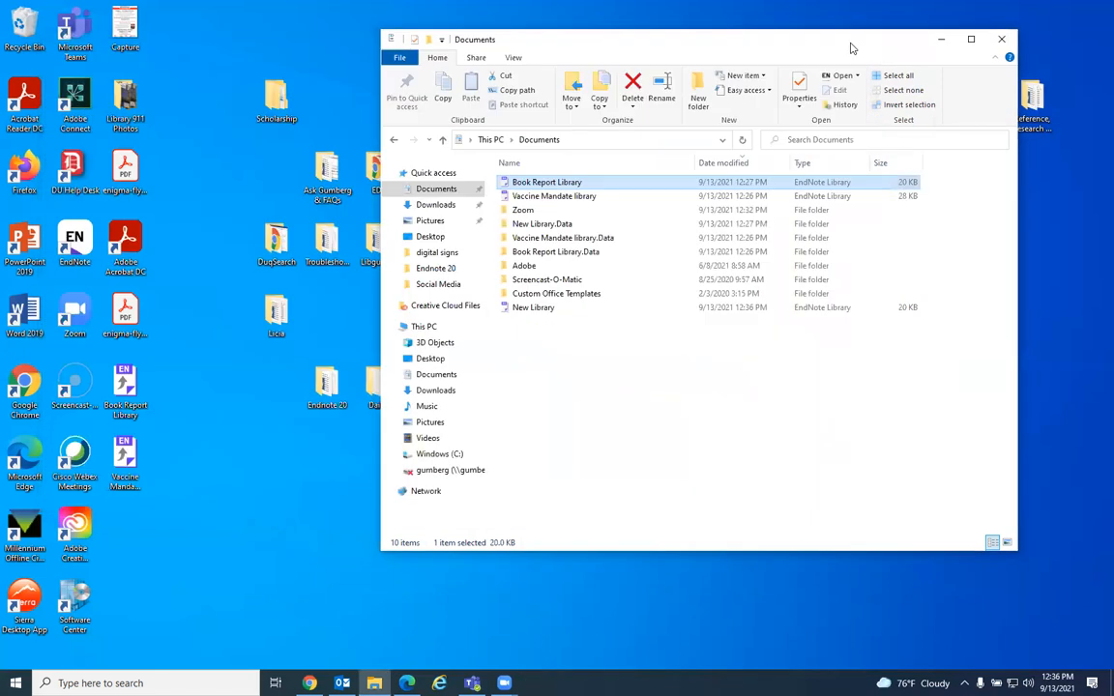
pyautogui.click(548, 199)
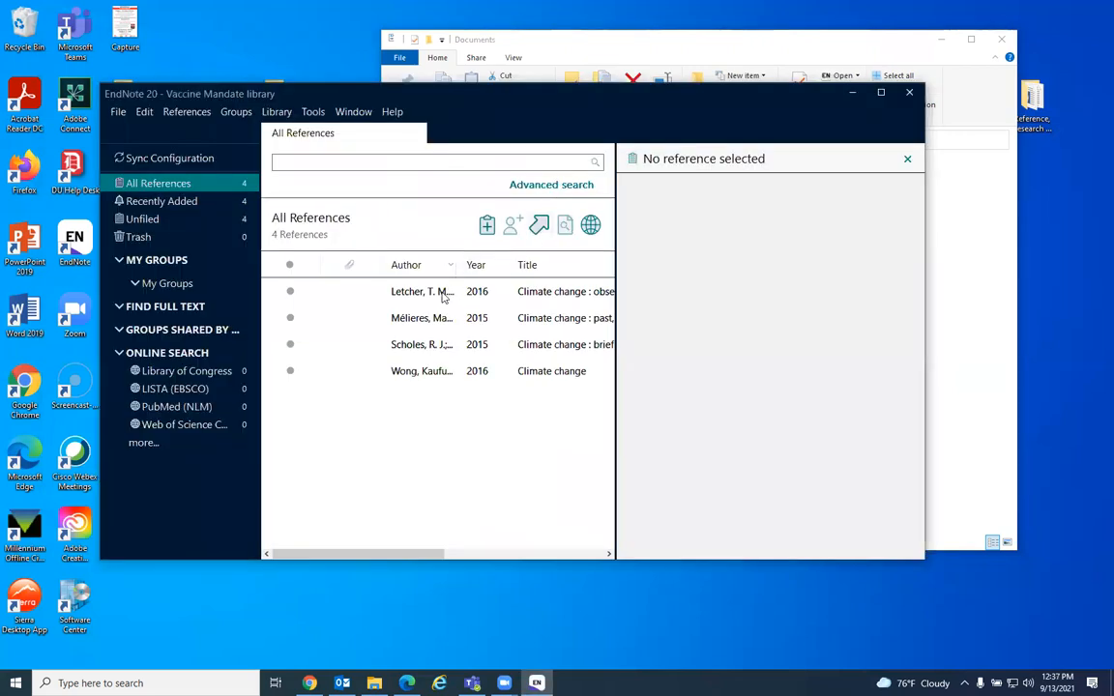
pyautogui.click(443, 297)
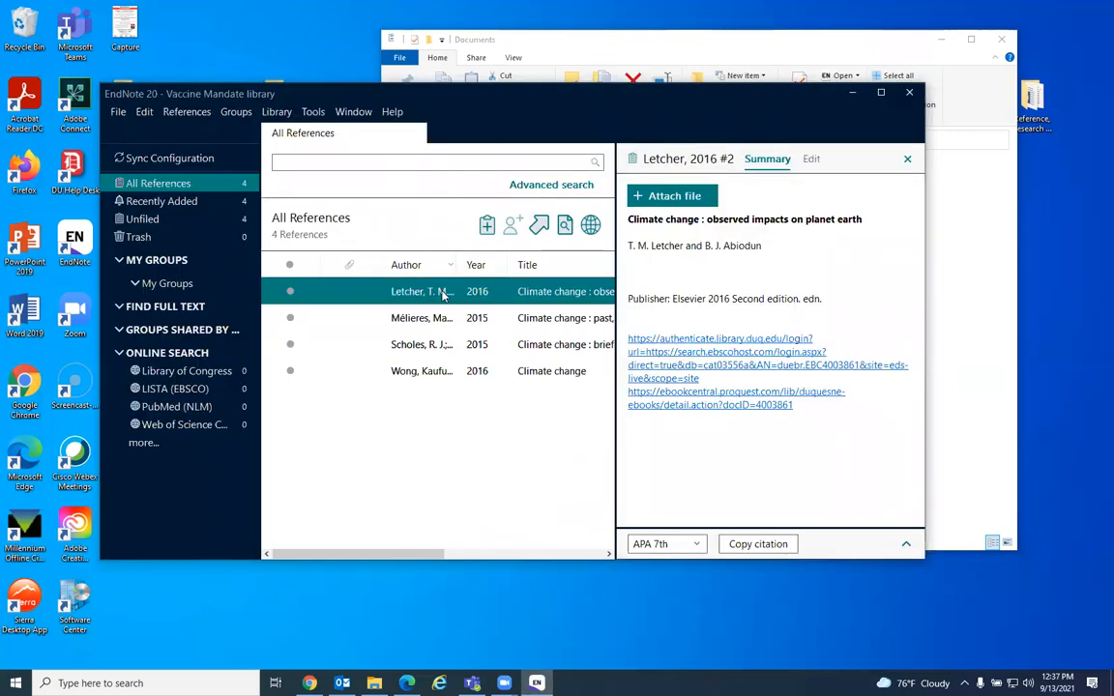
pyautogui.keyDown('shift'); pyautogui.click(449, 378); pyautogui.keyUp('shift')
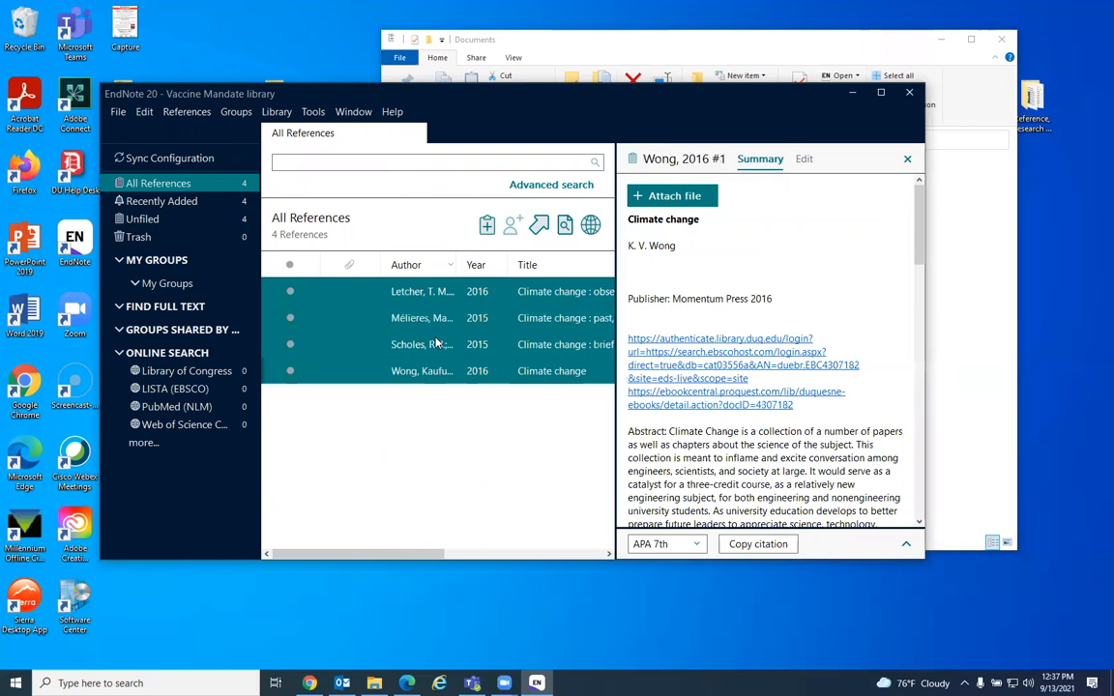
pyautogui.click(191, 112)
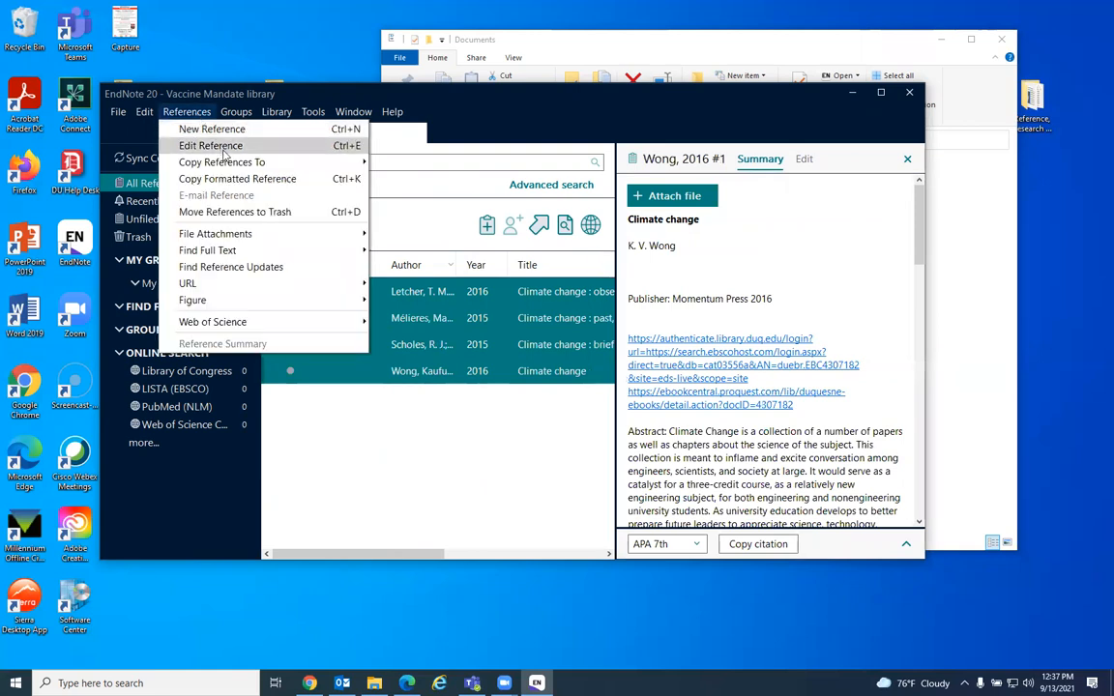
pyautogui.moveTo(242, 160)
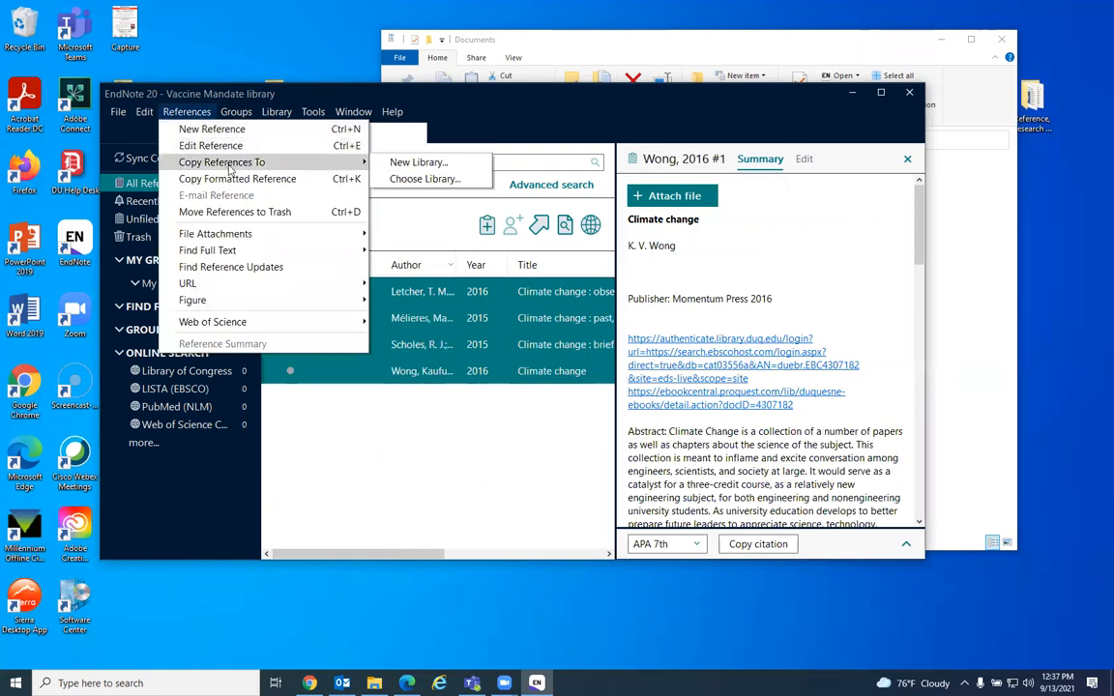
pyautogui.click(418, 179)
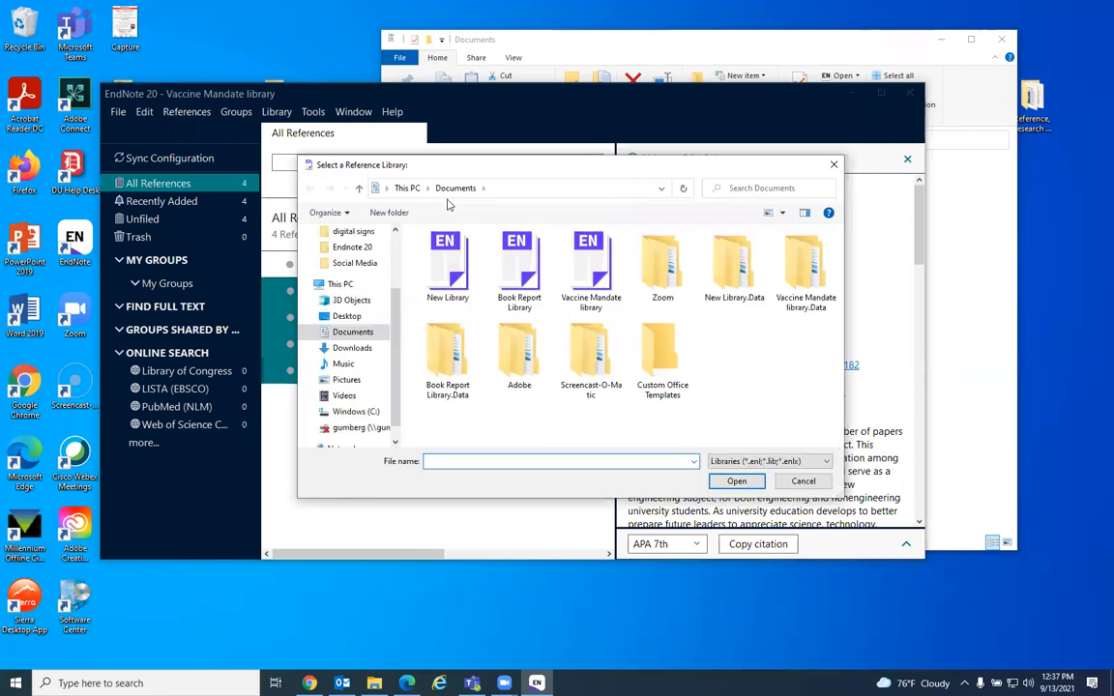
pyautogui.click(455, 274)
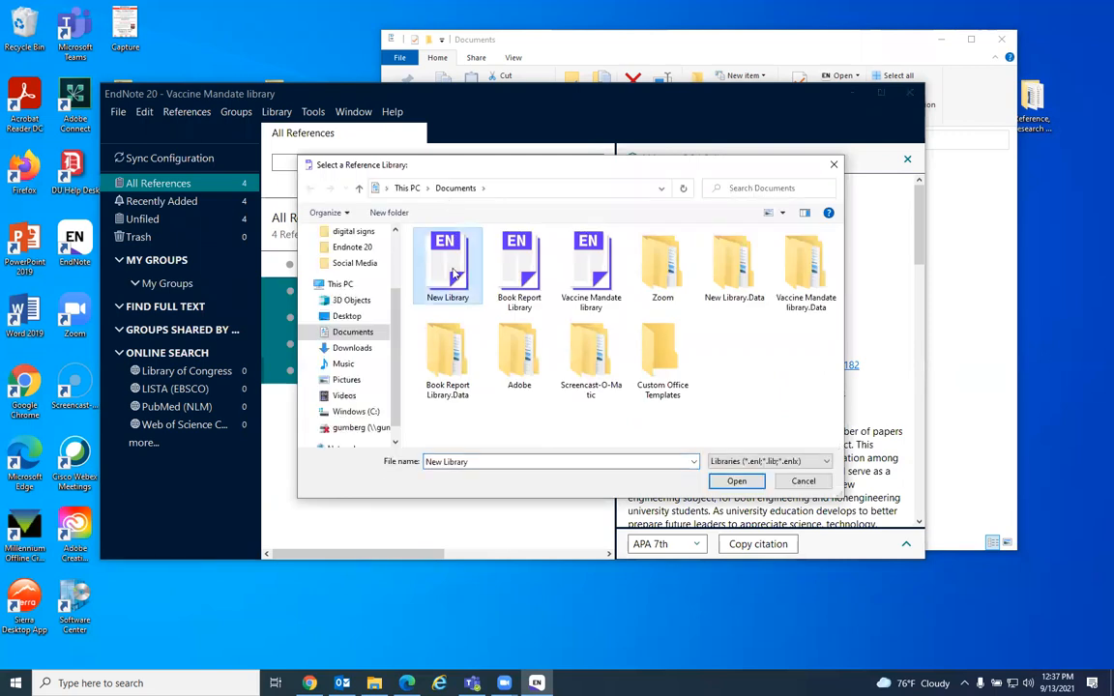
pyautogui.click(736, 480)
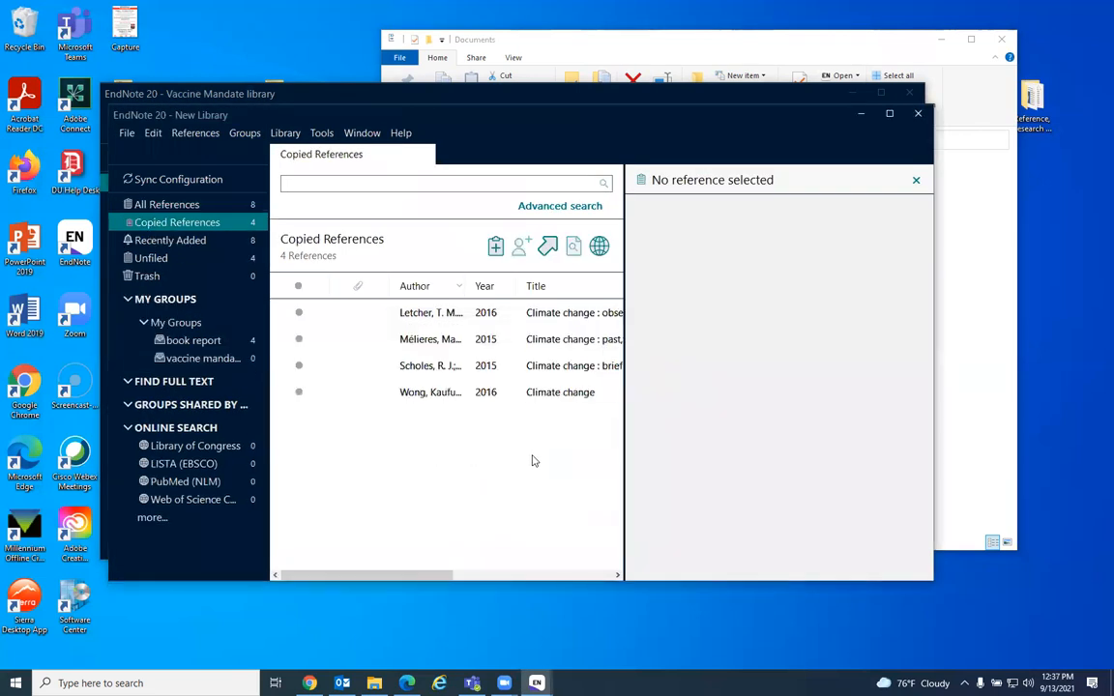
# Add all the copied references to the "vaccine mandate" group, check All References and close New Library.
pyautogui.click(485, 314)
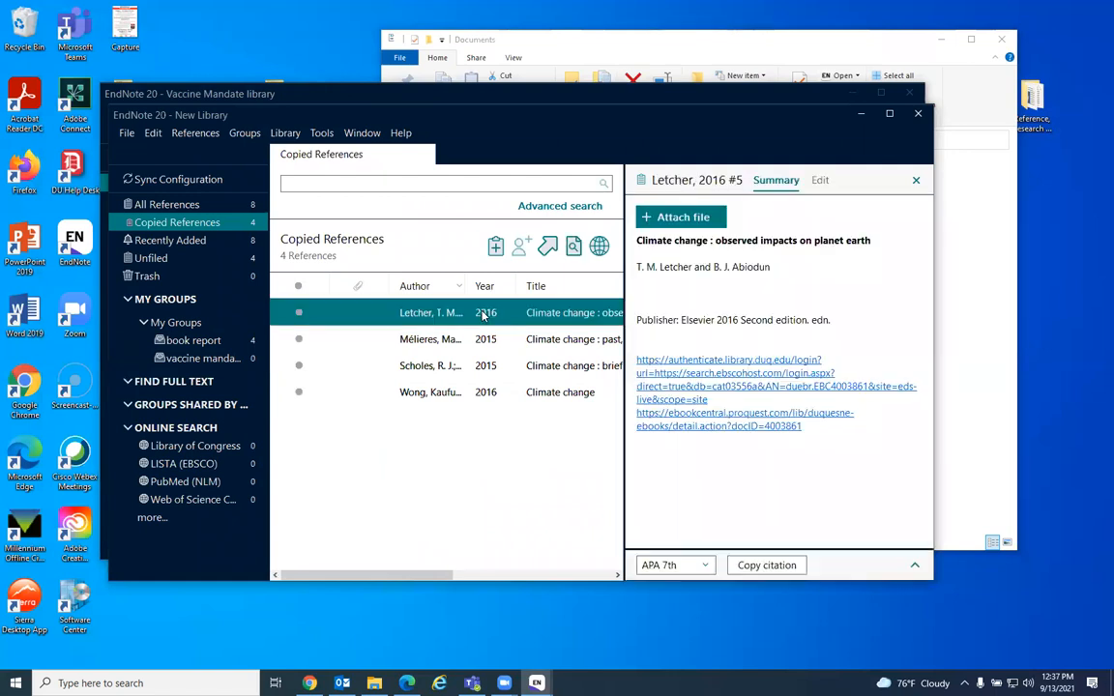
pyautogui.keyDown('shift'); pyautogui.click(488, 396); pyautogui.keyUp('shift')
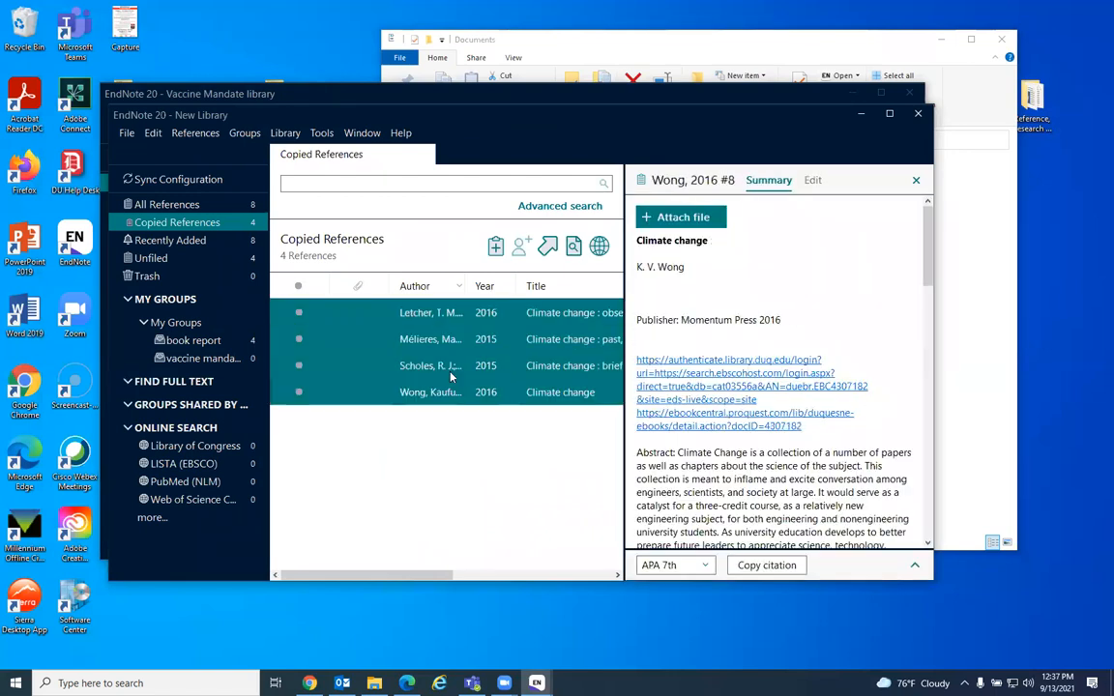
pyautogui.moveTo(377, 327); pyautogui.dragTo(213, 358)
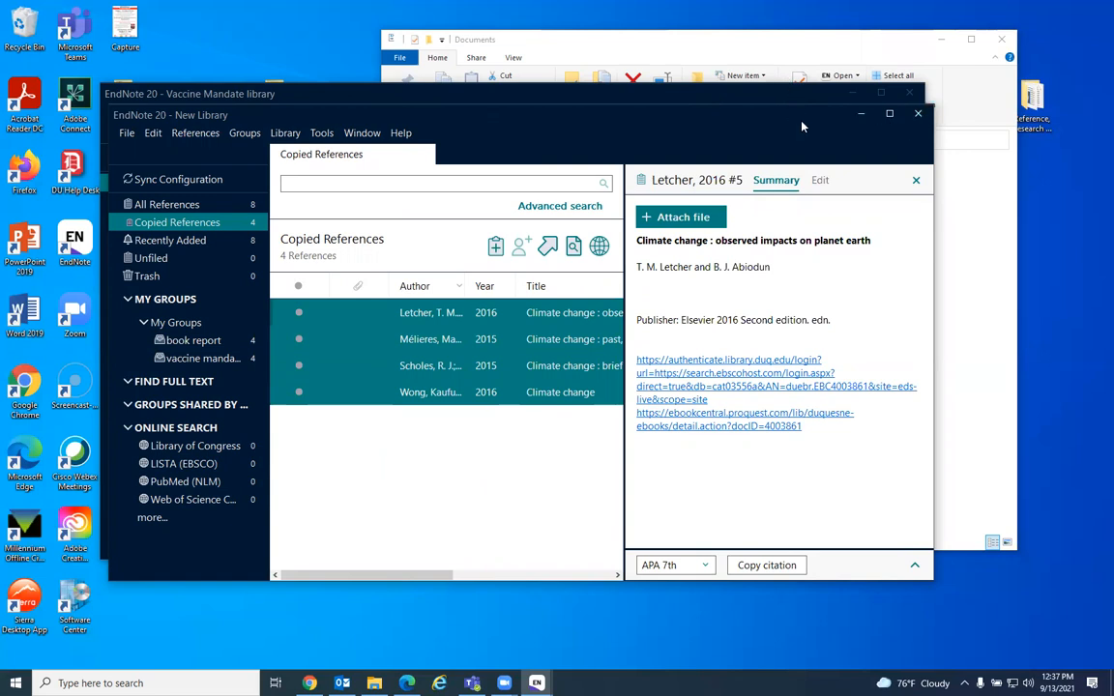
pyautogui.click(228, 206)
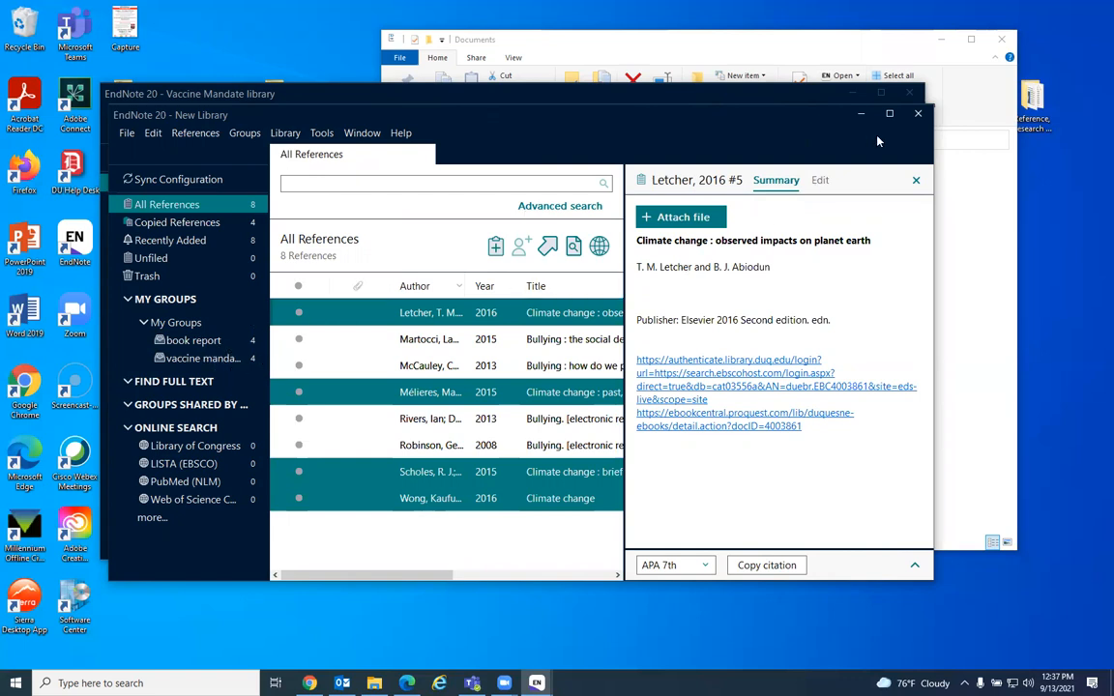
pyautogui.click(920, 115)
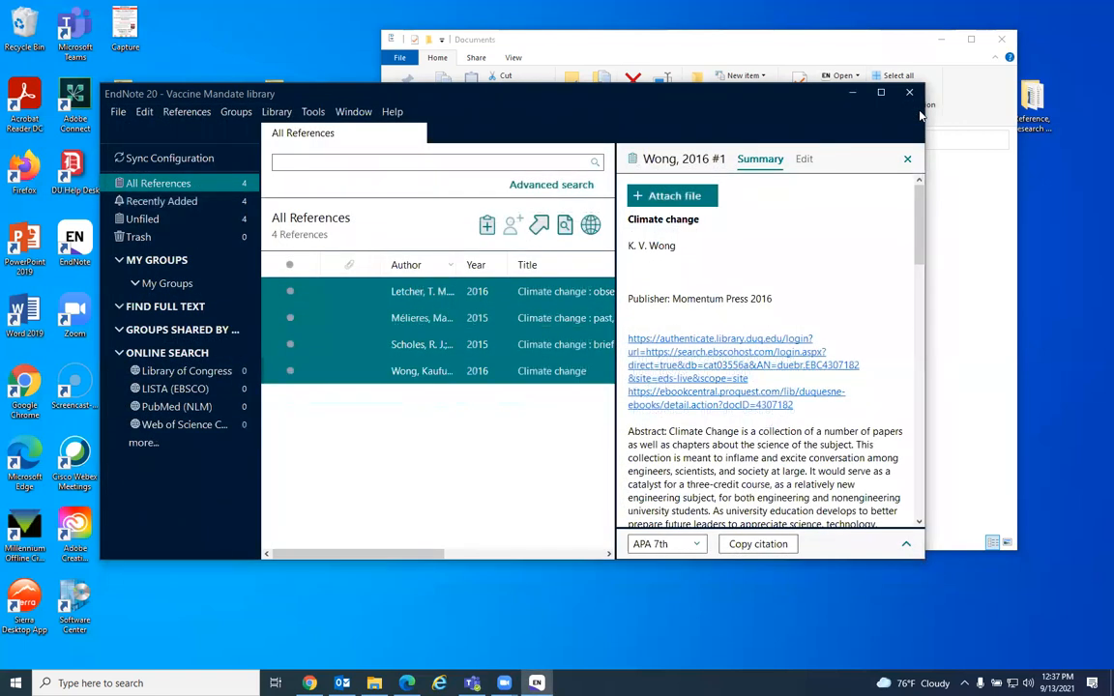
# Move all references in the Vaccine Mandate library to the Trash and close that library.
pyautogui.click(485, 423)
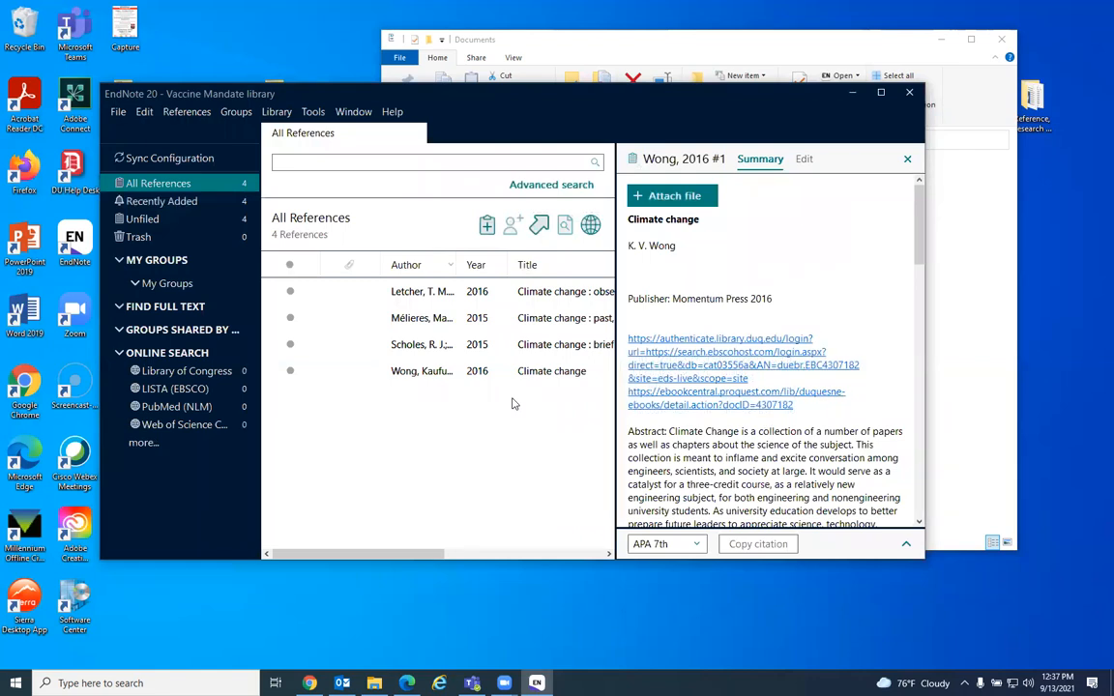
pyautogui.click(392, 293)
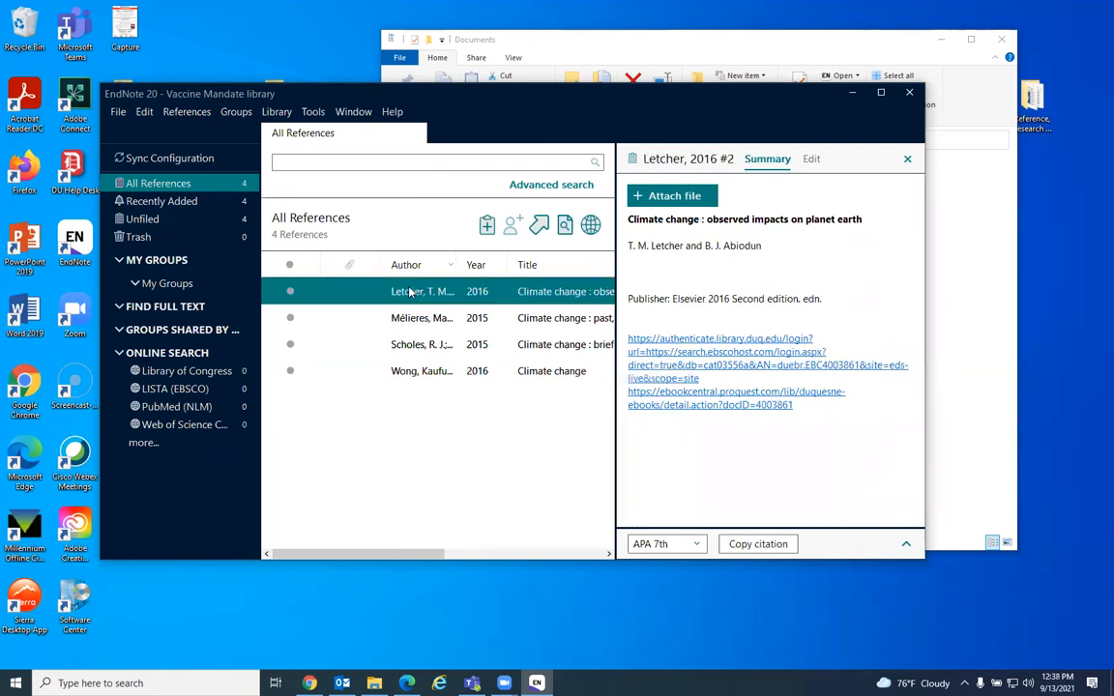
pyautogui.keyDown('shift'); pyautogui.click(419, 378); pyautogui.keyUp('shift')
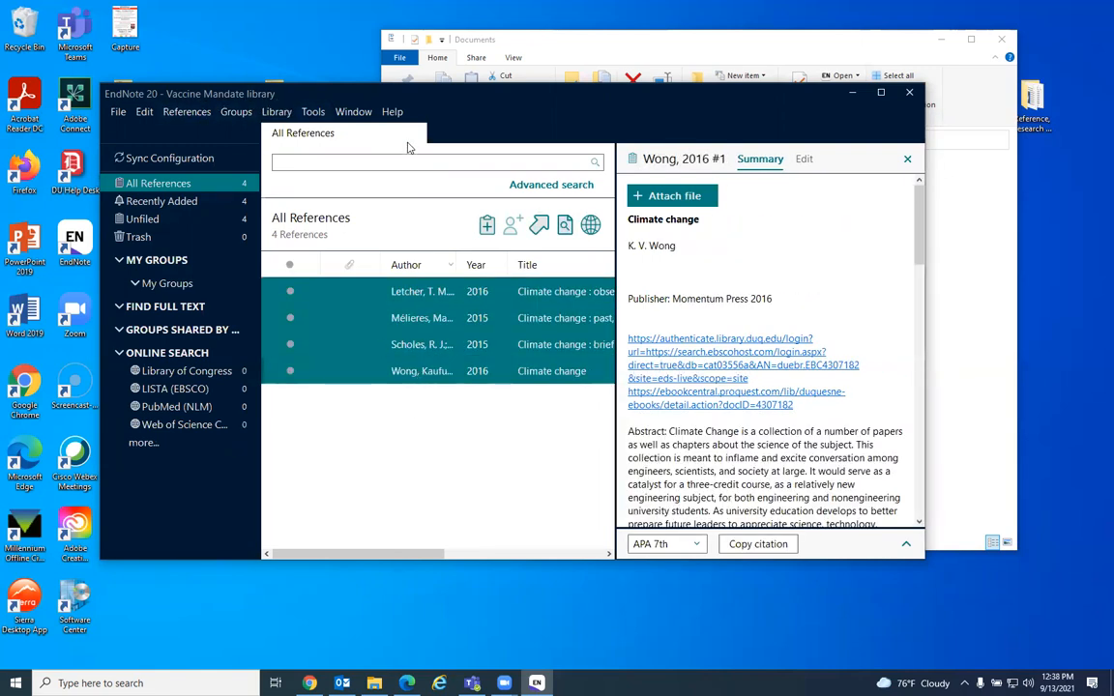
pyautogui.moveTo(352, 303); pyautogui.dragTo(147, 245)
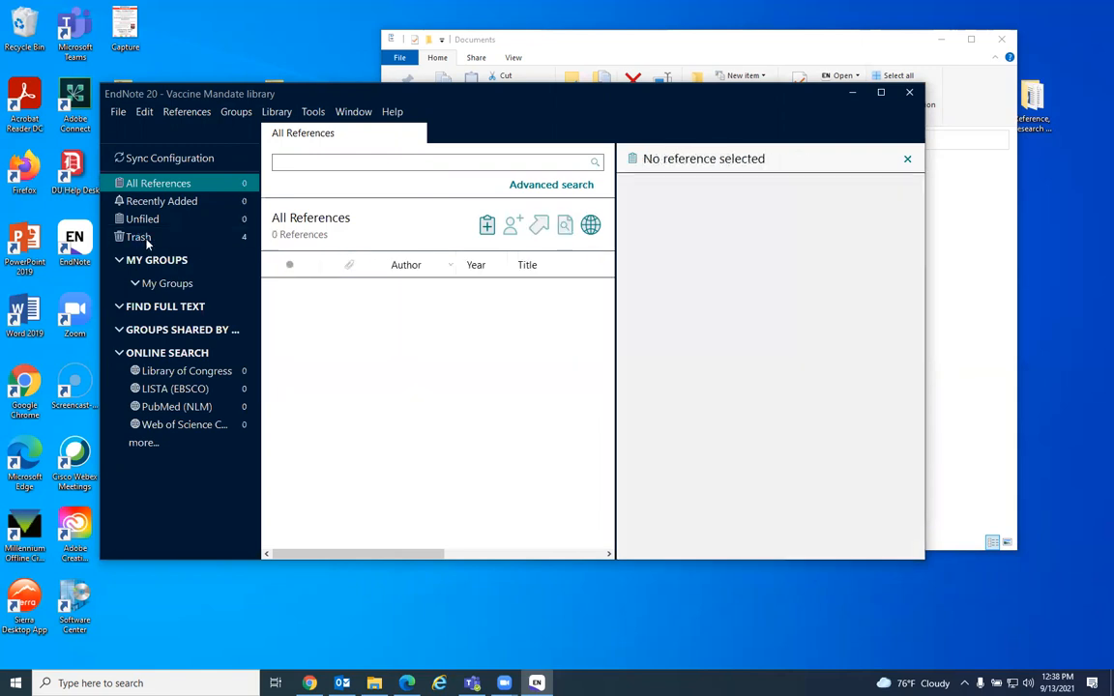
pyautogui.click(909, 94)
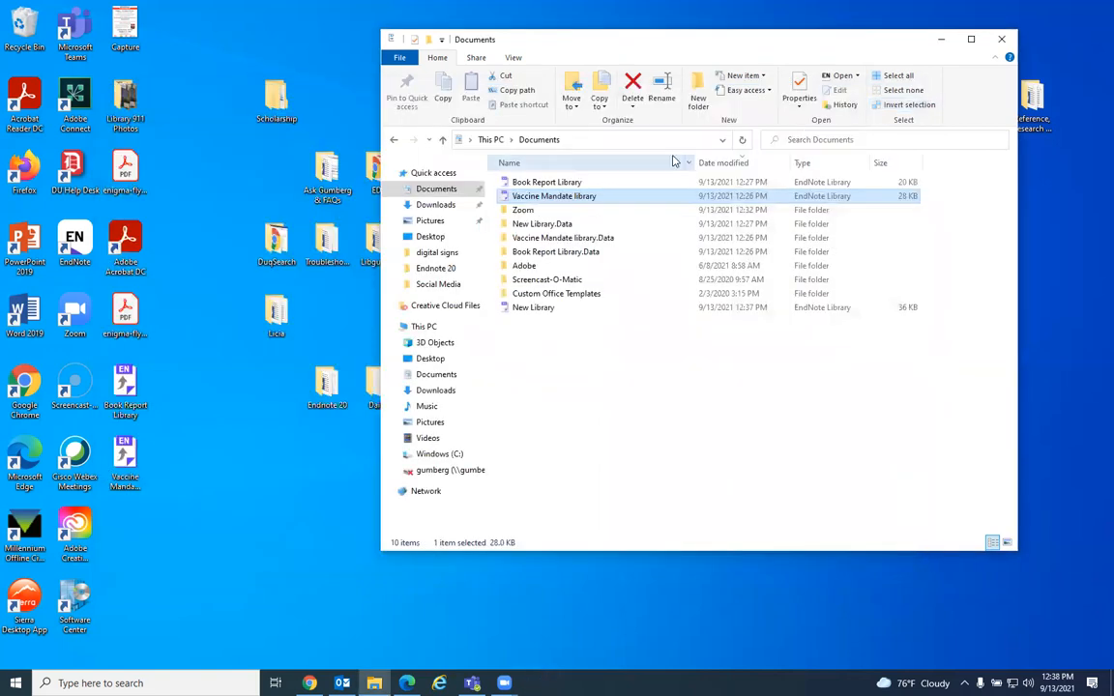
# Open the Book Report Library, move all its references to the Trash and close it.
pyautogui.doubleClick(562, 185)
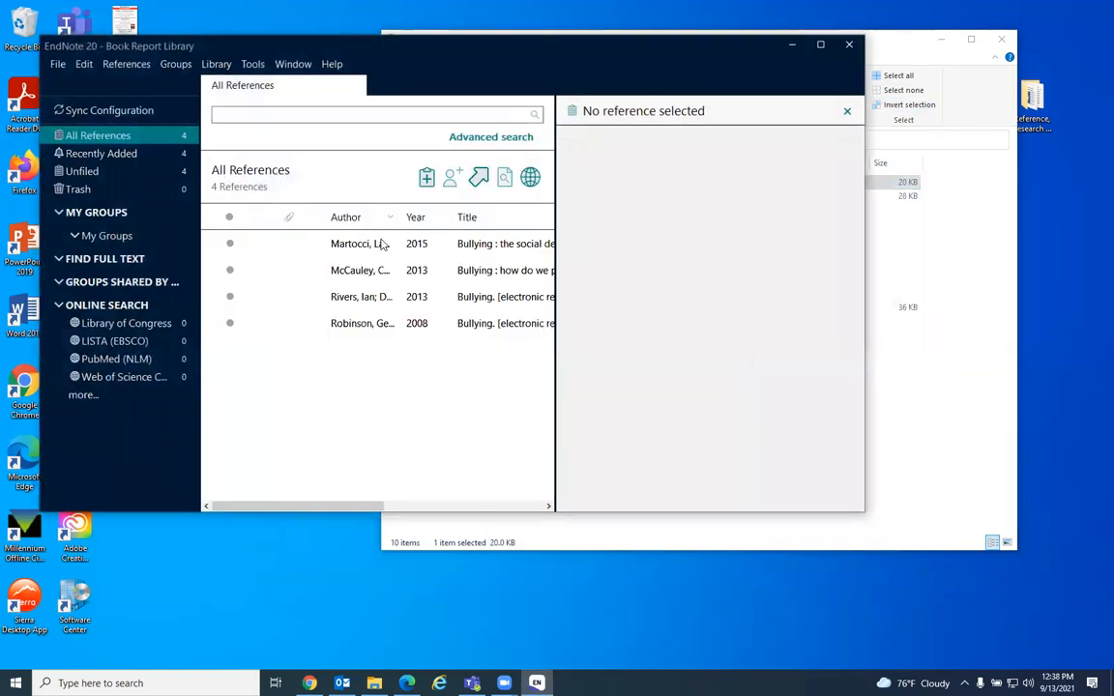
pyautogui.click(382, 244)
pyautogui.keyDown('shift'); pyautogui.click(384, 323); pyautogui.keyUp('shift')
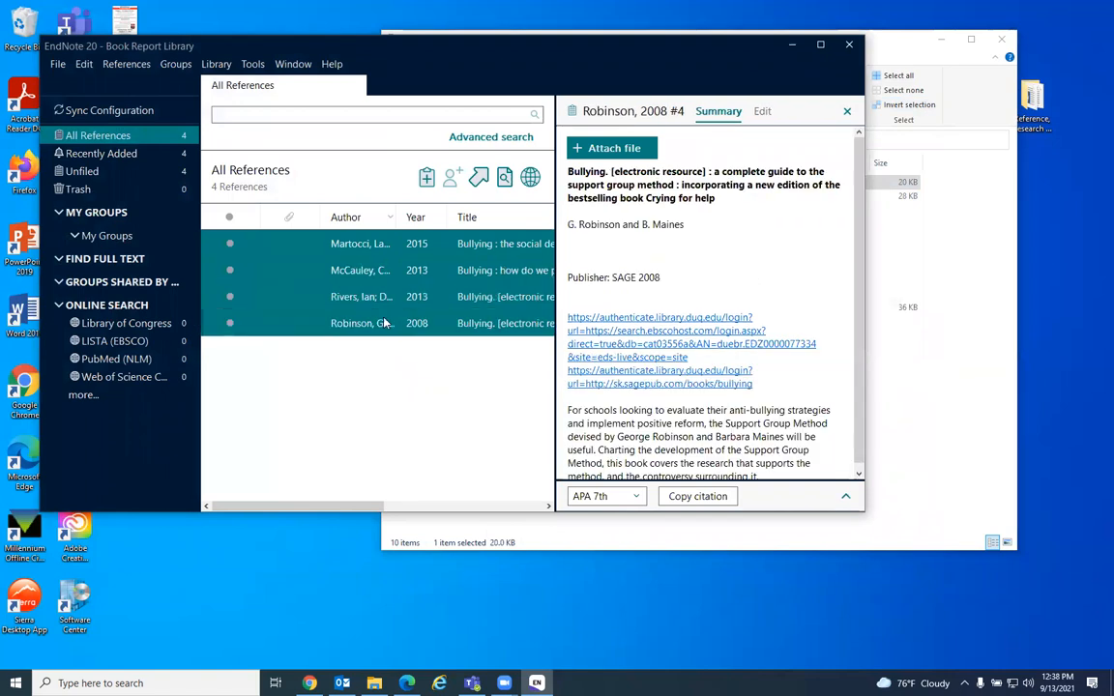
pyautogui.moveTo(295, 262); pyautogui.dragTo(131, 184)
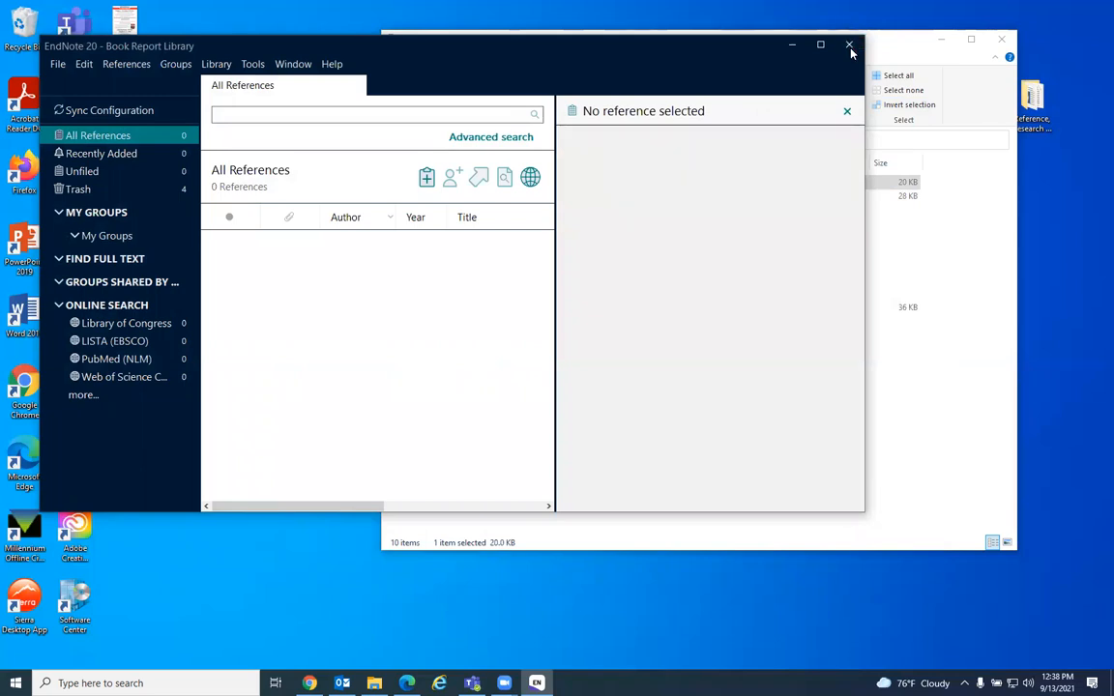
pyautogui.click(849, 46)
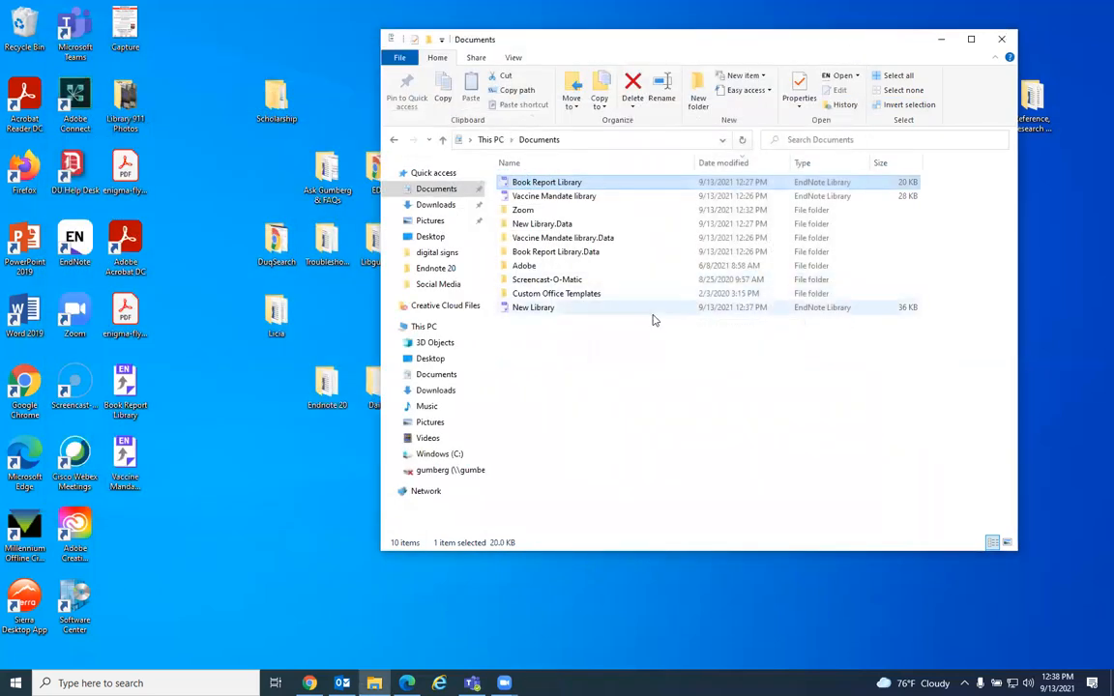
# Open New Library from the Documents folder and enable Sync in the EndNote preferences with the saved account credentials.
pyautogui.doubleClick(533, 308)
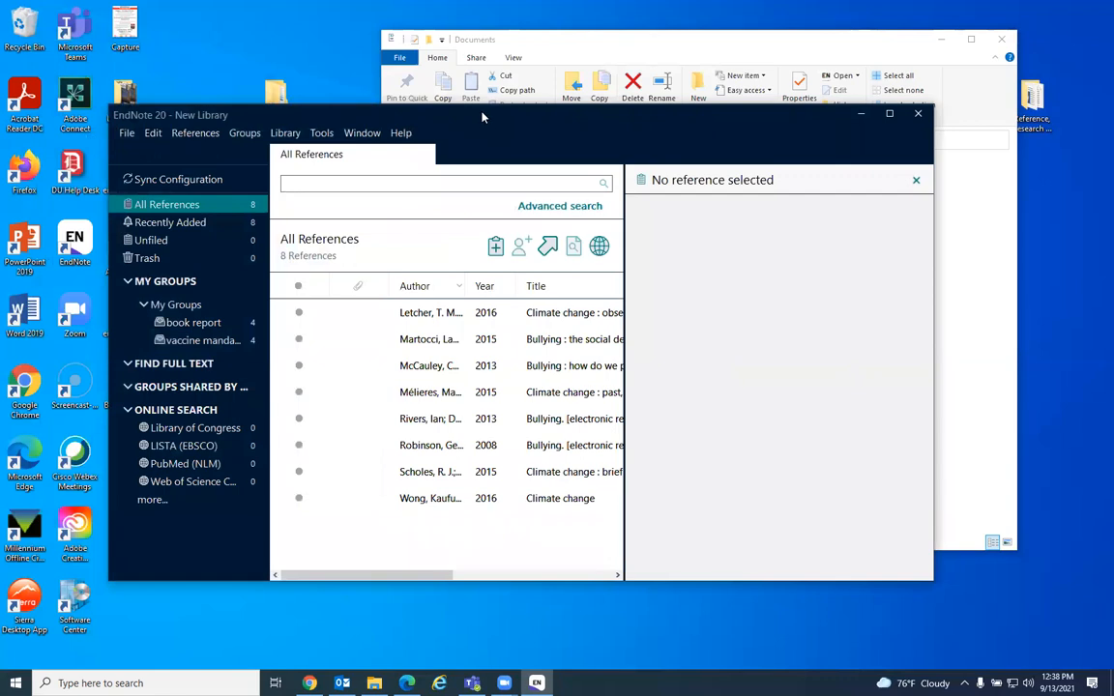
pyautogui.moveTo(484, 117); pyautogui.dragTo(484, 42)
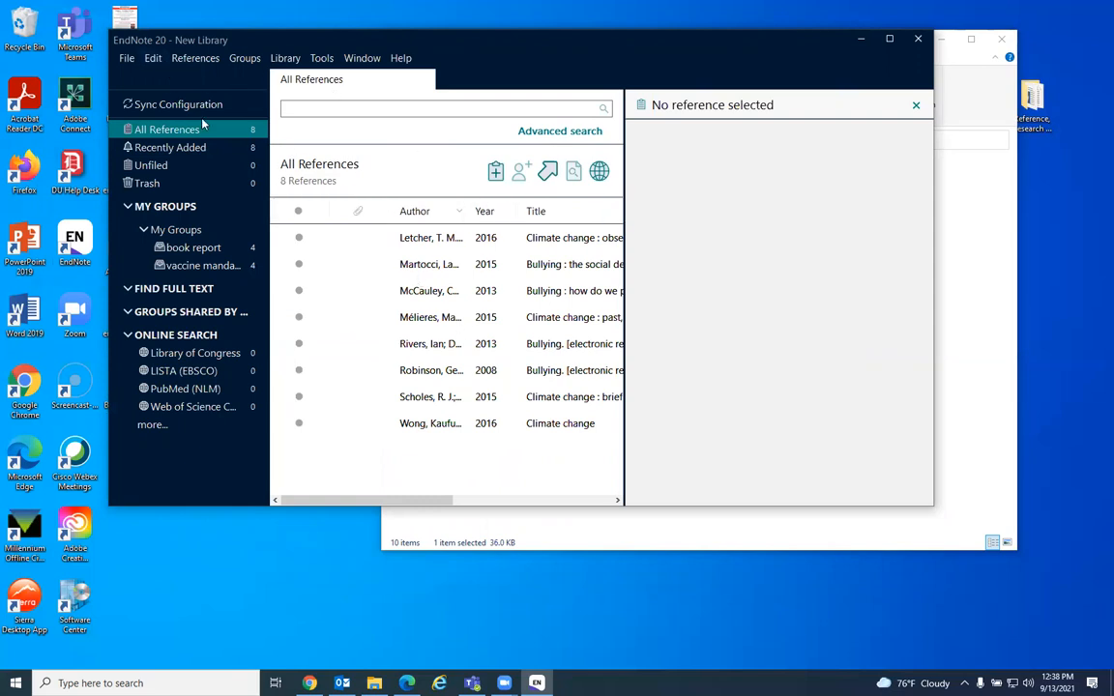
pyautogui.click(152, 58)
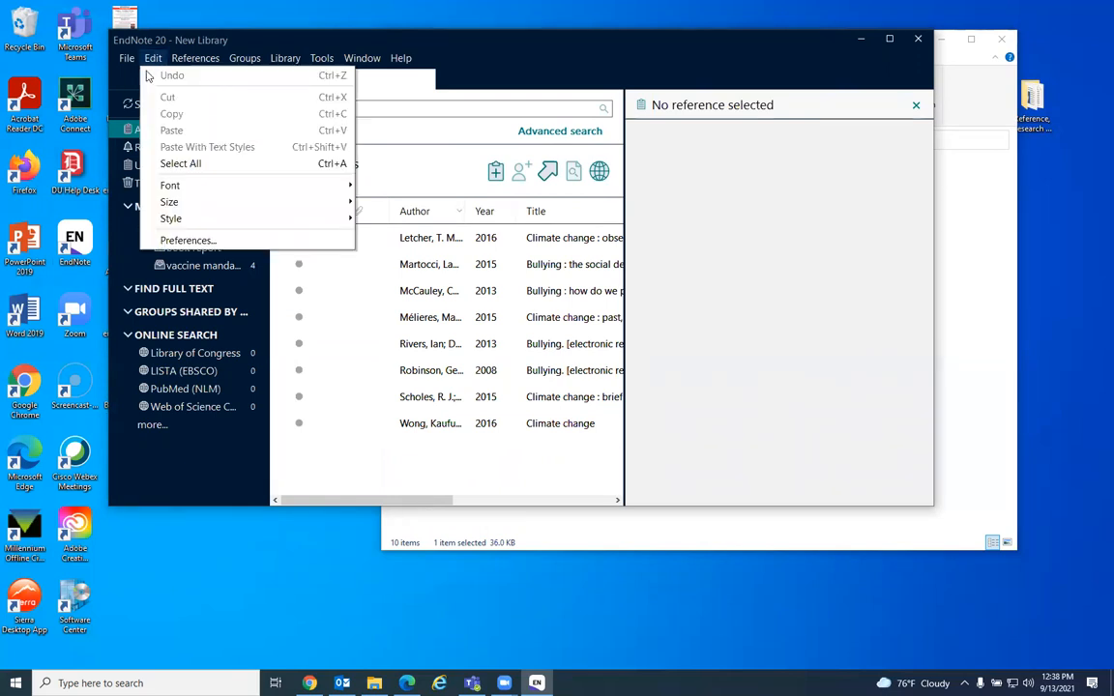
pyautogui.click(193, 241)
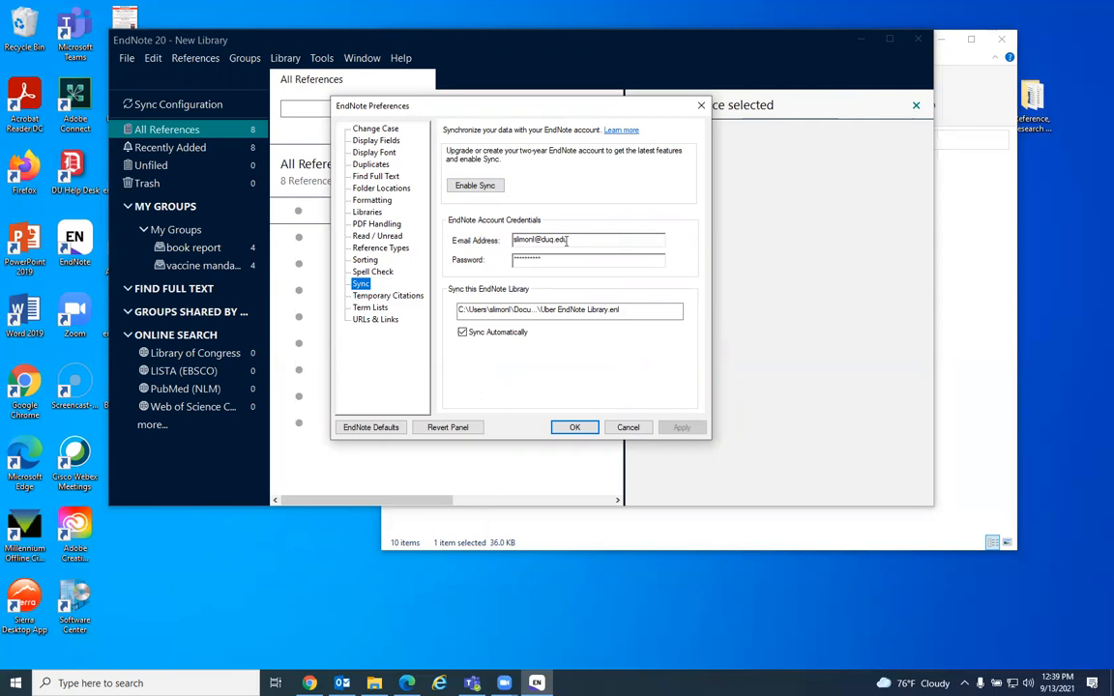
pyautogui.click(473, 185)
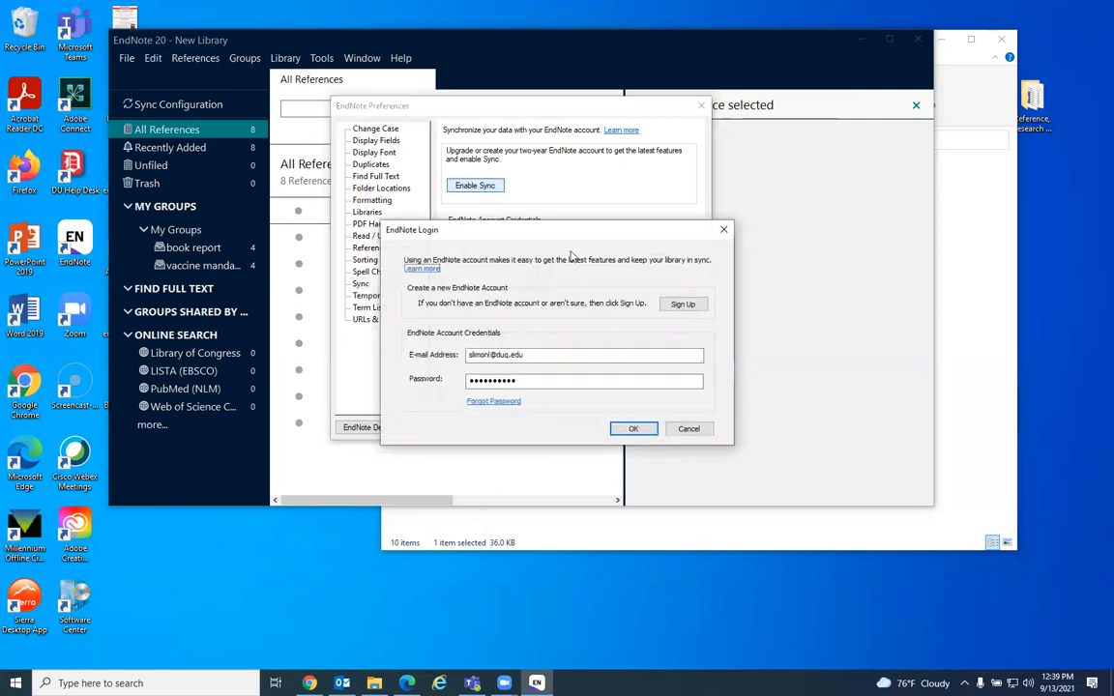
pyautogui.click(638, 429)
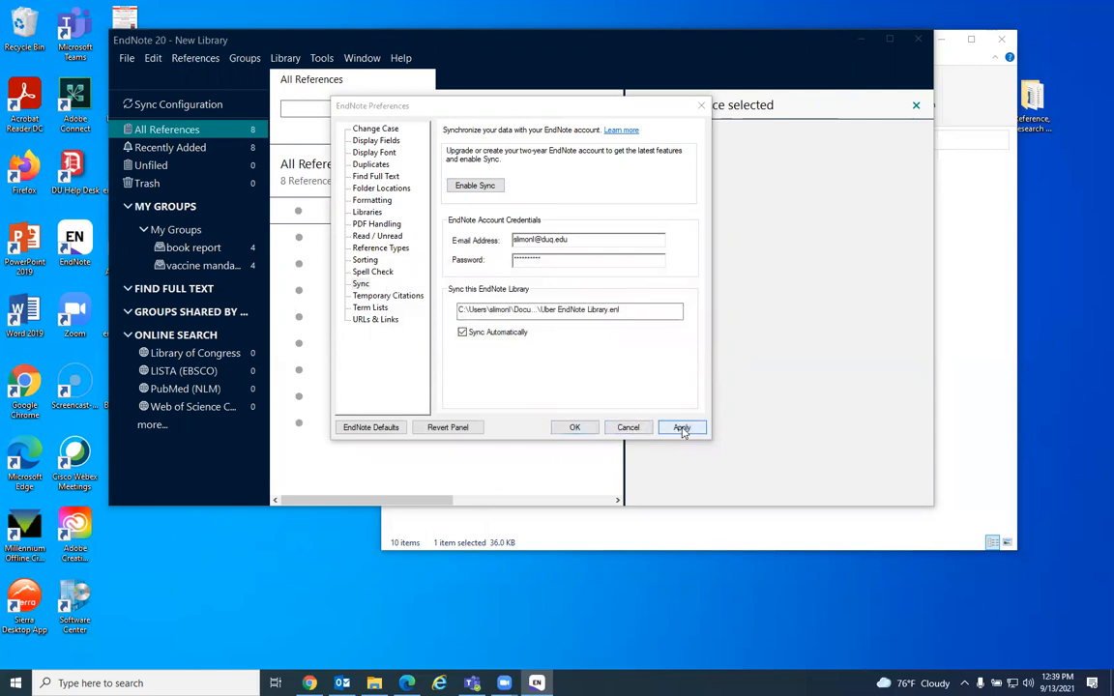
pyautogui.click(677, 428)
pyautogui.click(580, 427)
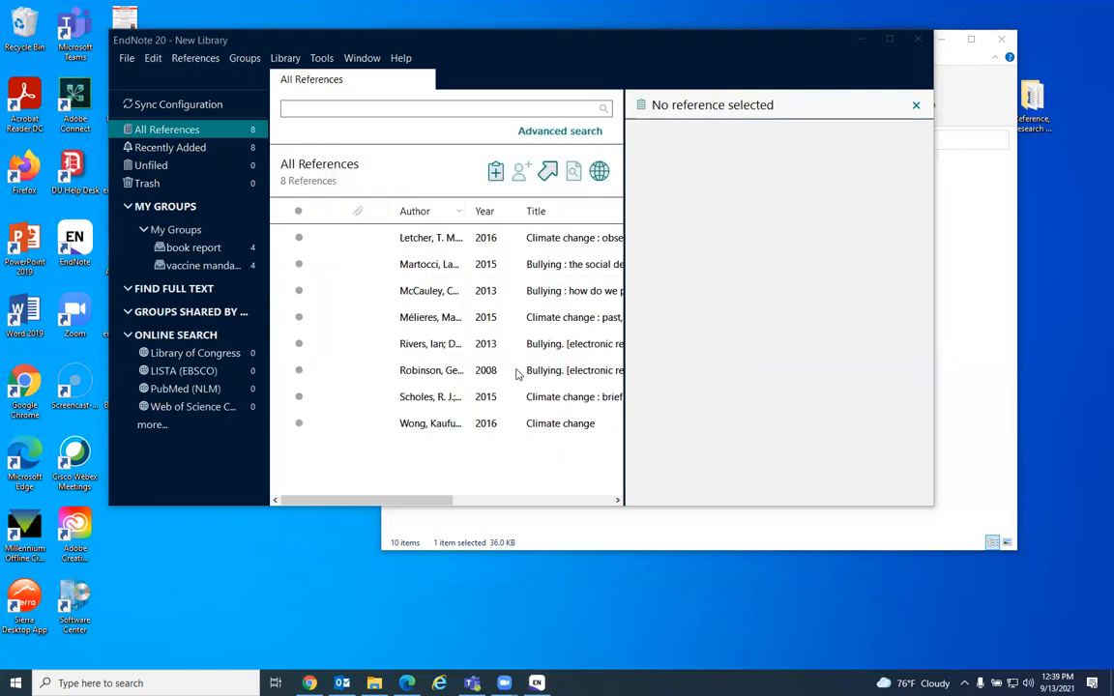
# Sync New Library, agreeing to merge the libraries, and save a compressed backup named "New Librarybackup" in the Documents folder.
pyautogui.click(287, 60)
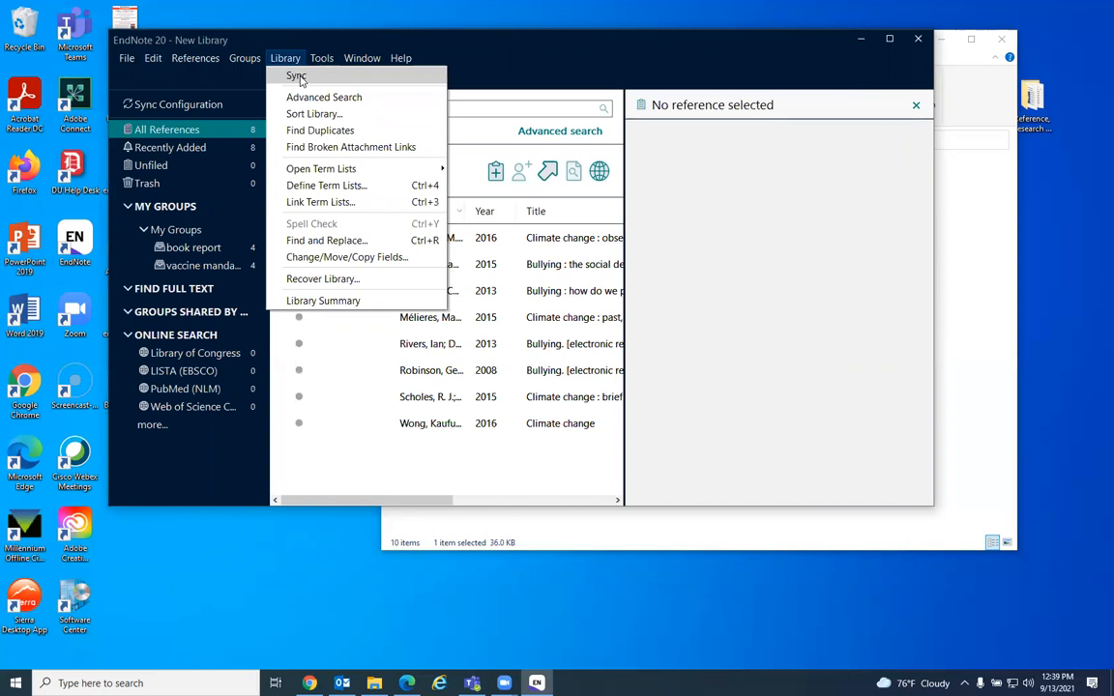
pyautogui.click(299, 77)
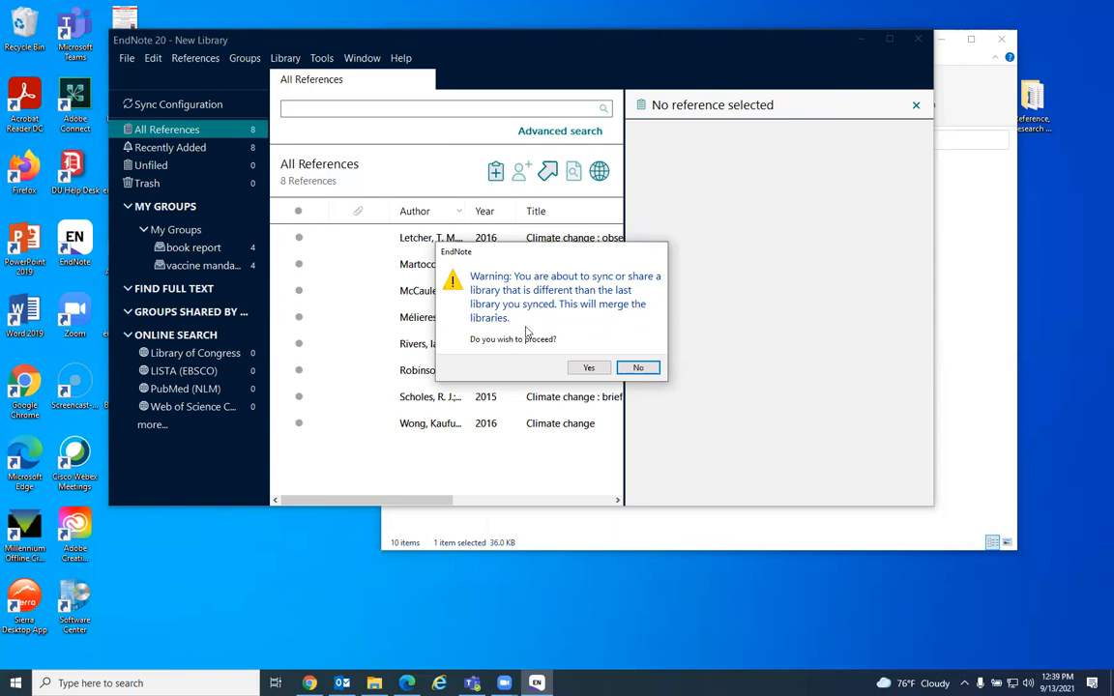
pyautogui.click(589, 370)
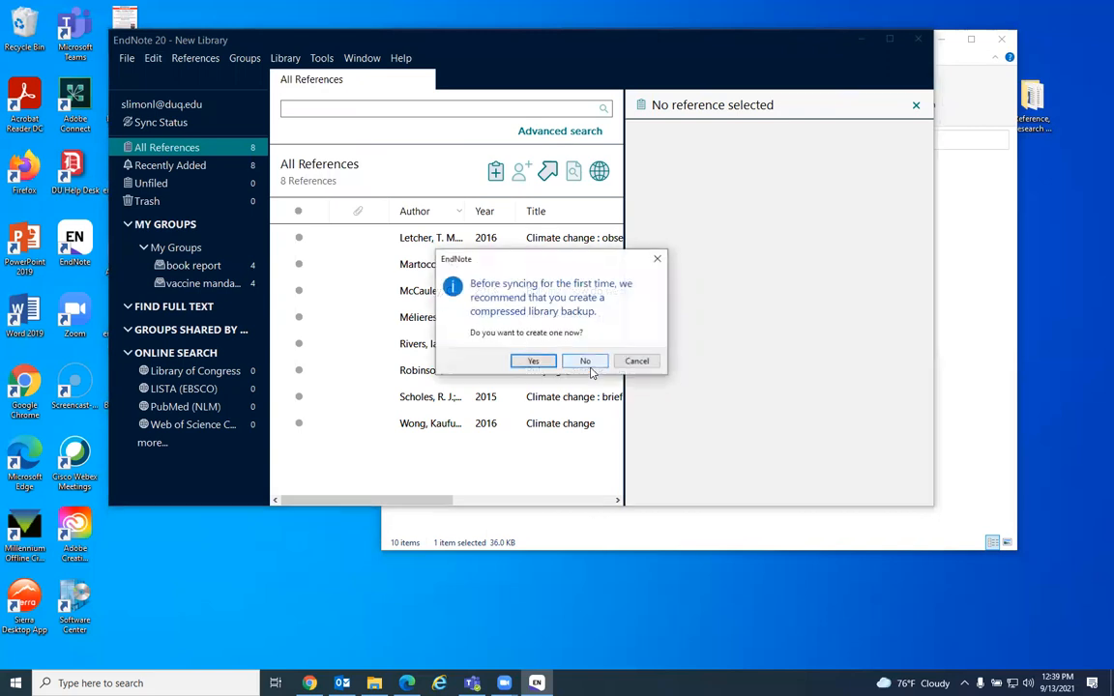
pyautogui.click(539, 361)
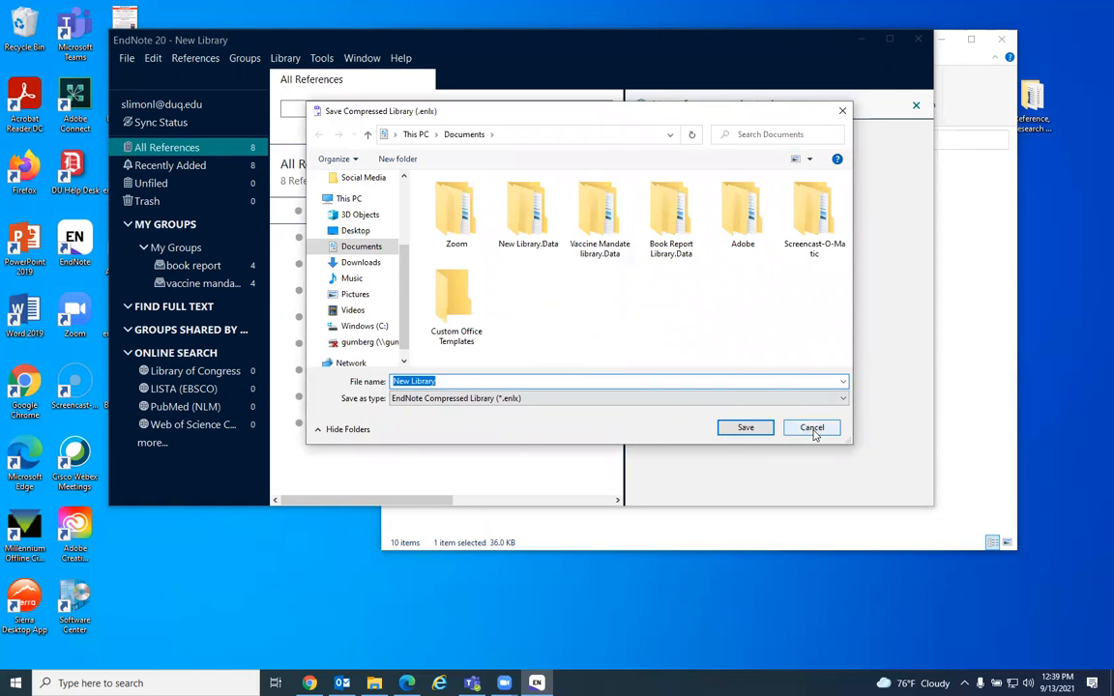
pyautogui.click(461, 383)
pyautogui.write('backup')
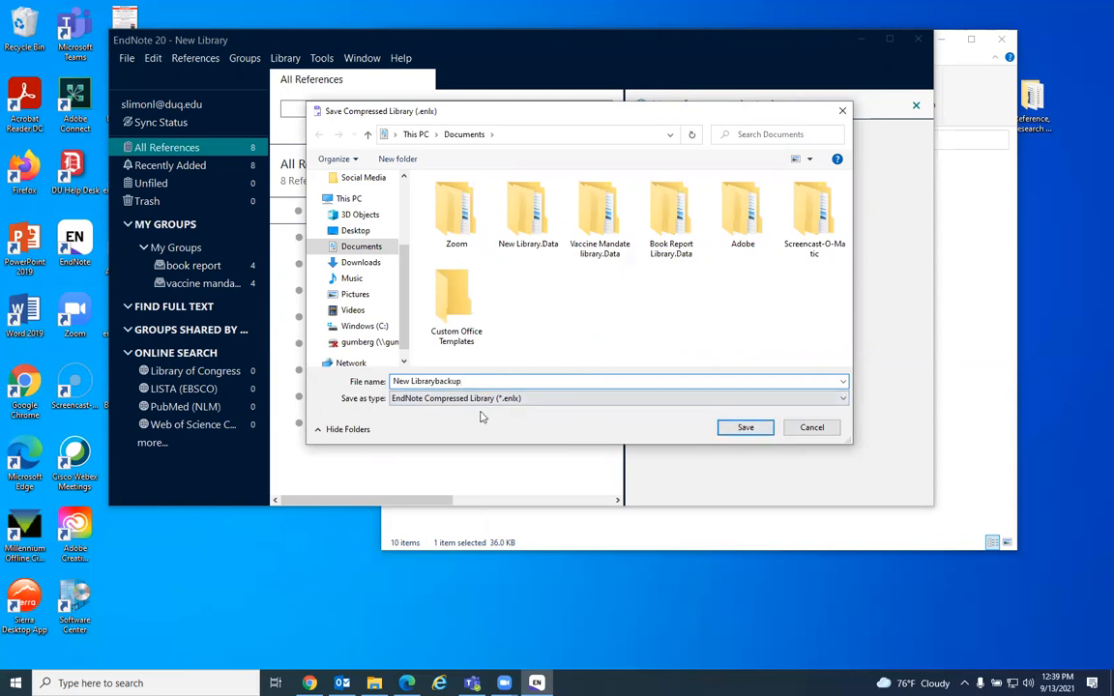
pyautogui.click(746, 428)
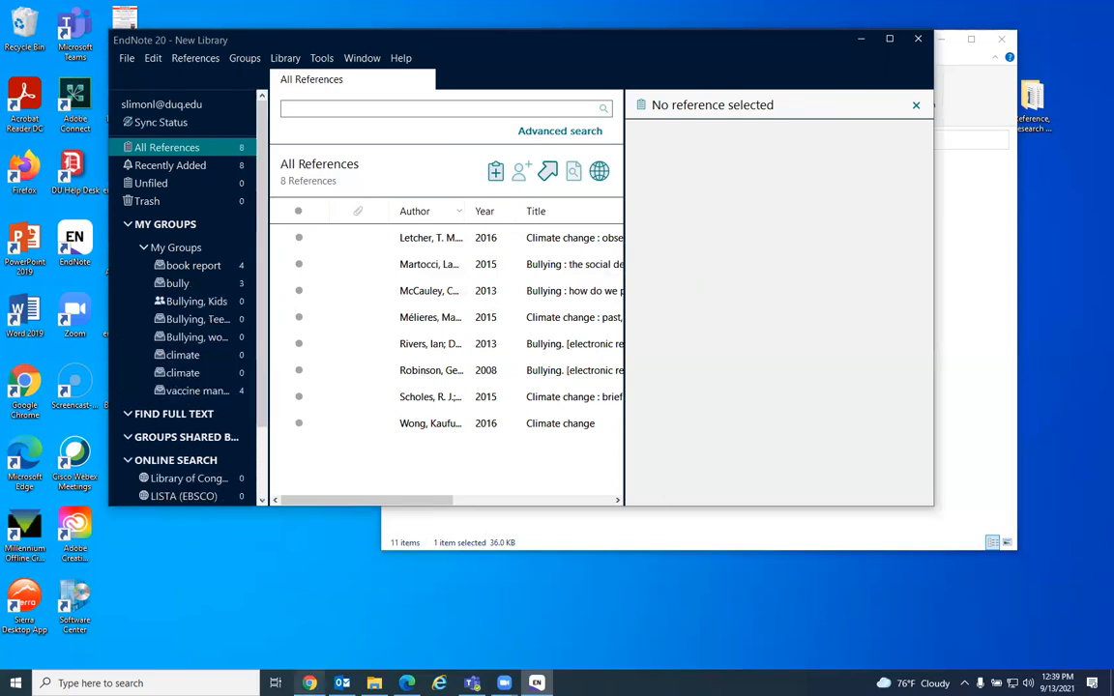
# Switch to EndNote online in Chrome, reload the page and view the references in the "vaccine mandate" group.
pyautogui.moveTo(310, 683)
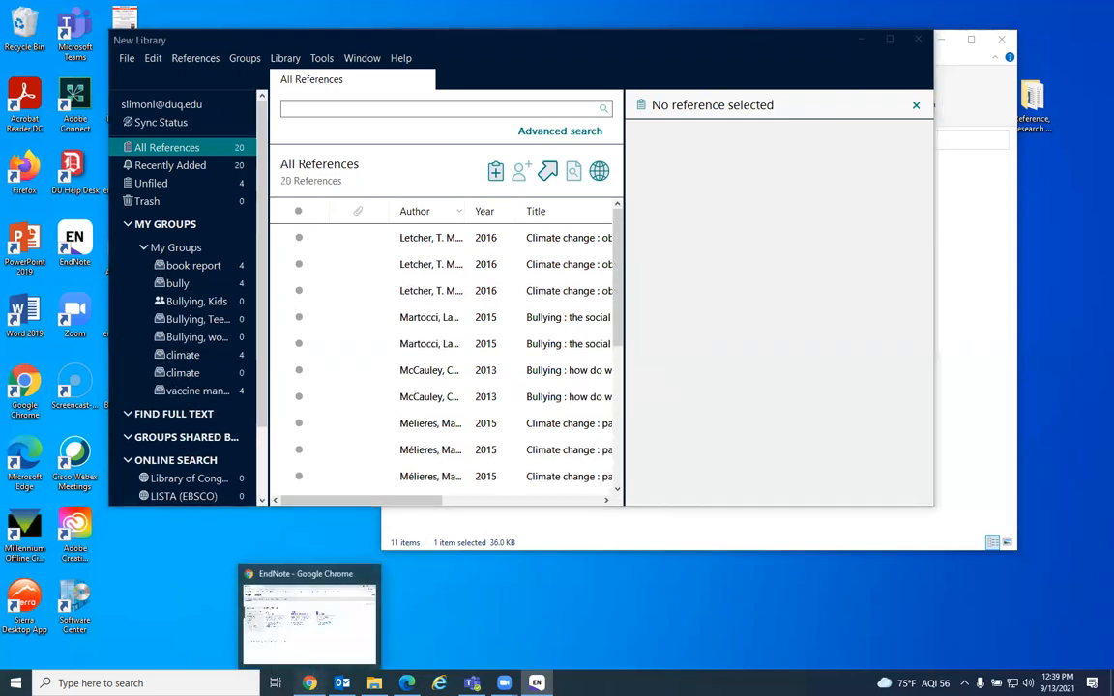
pyautogui.click(290, 604)
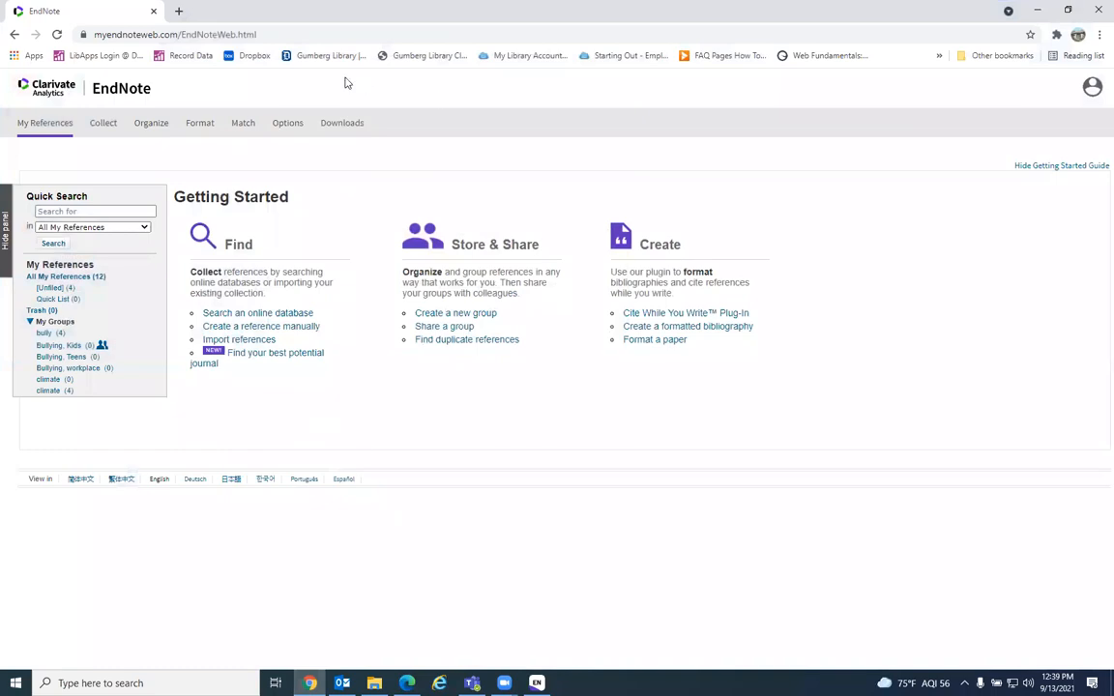
pyautogui.click(58, 35)
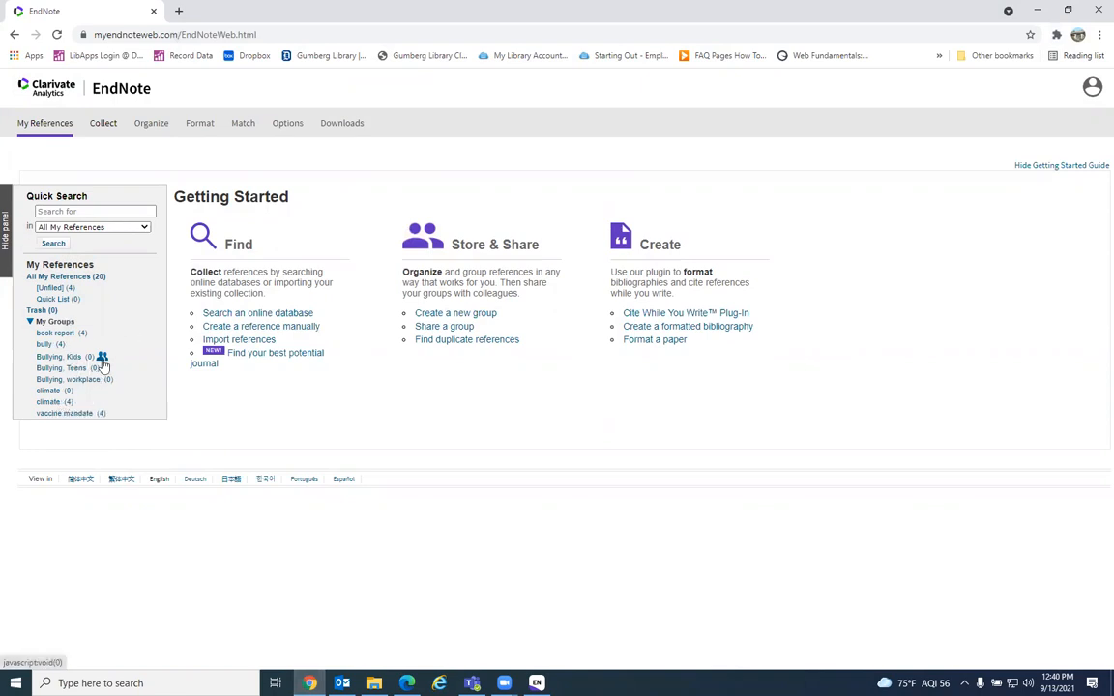
pyautogui.click(51, 416)
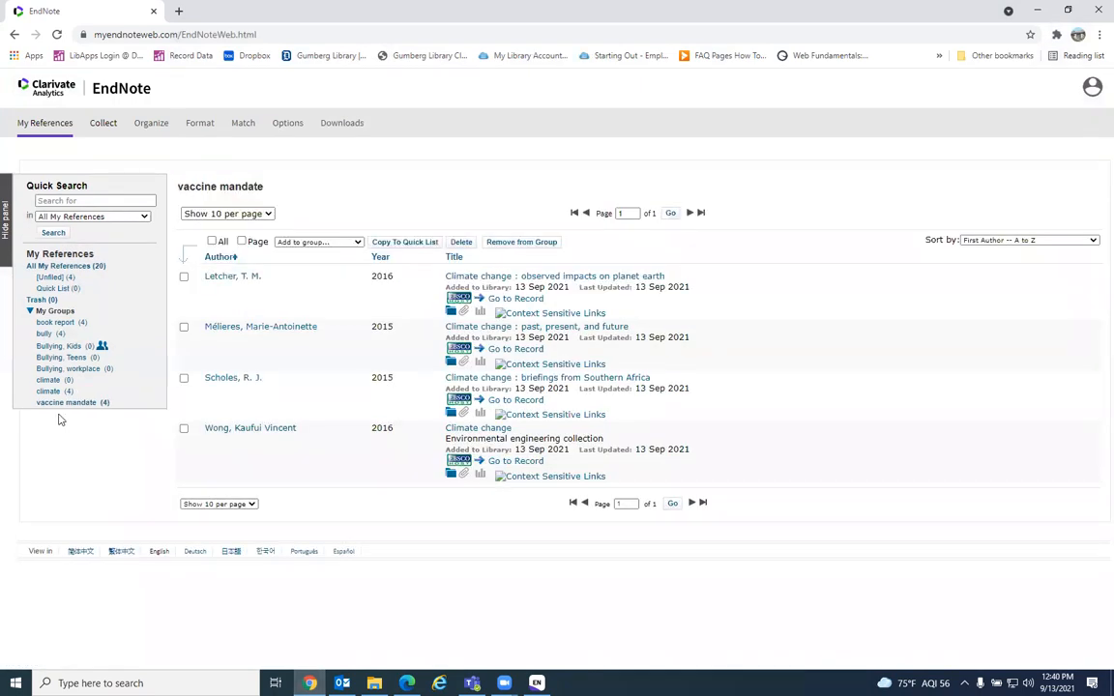